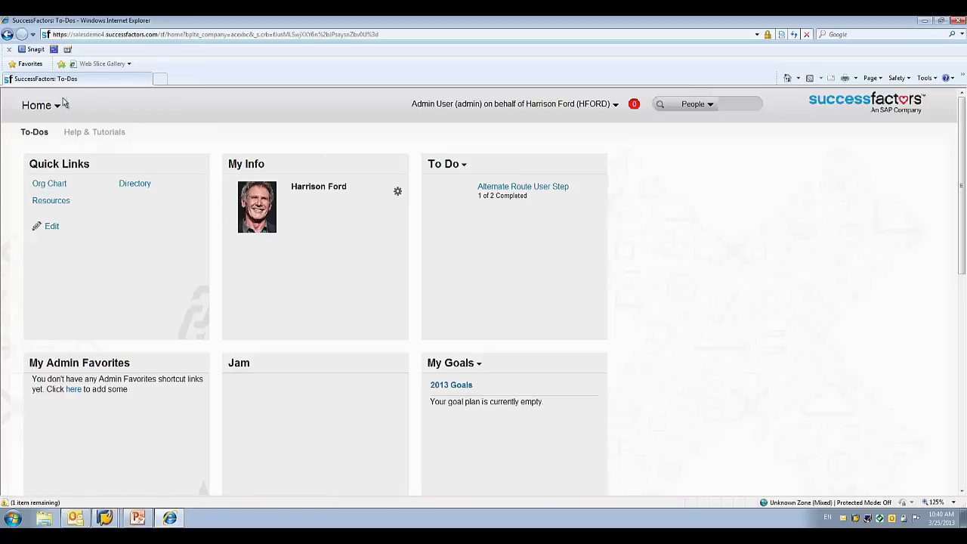
Go to the Compensation module and open the in-progress 2013 Merit form from My Forms.
mouse_move(62, 108)
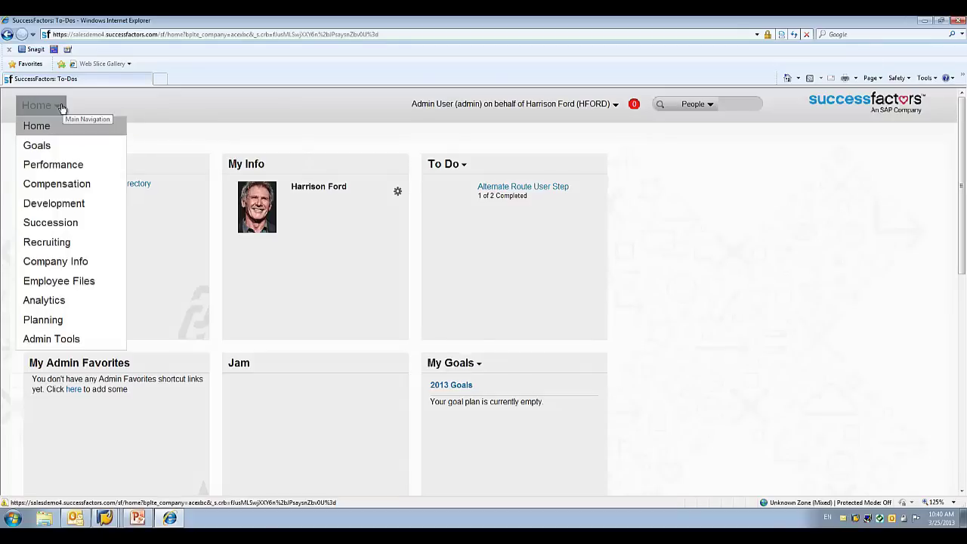
left_click(73, 189)
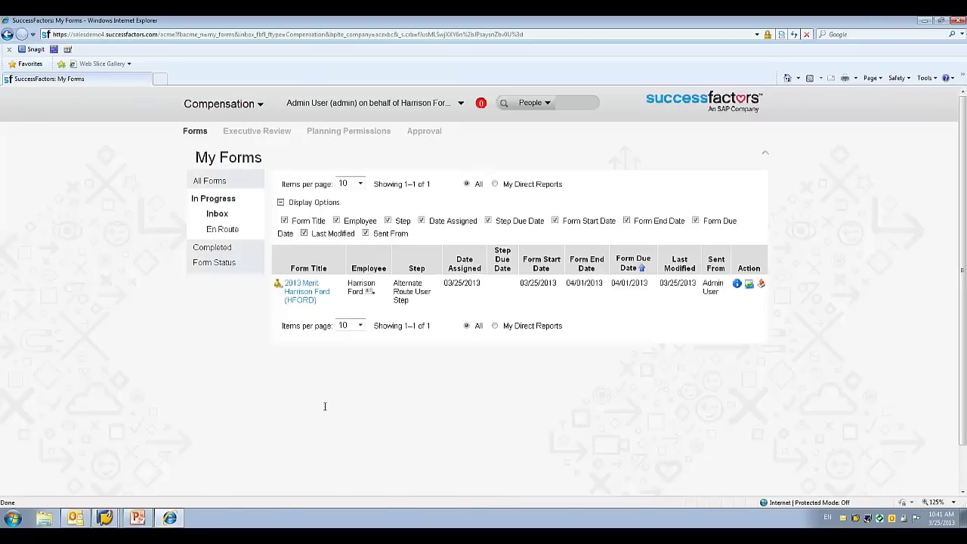
left_click(308, 302)
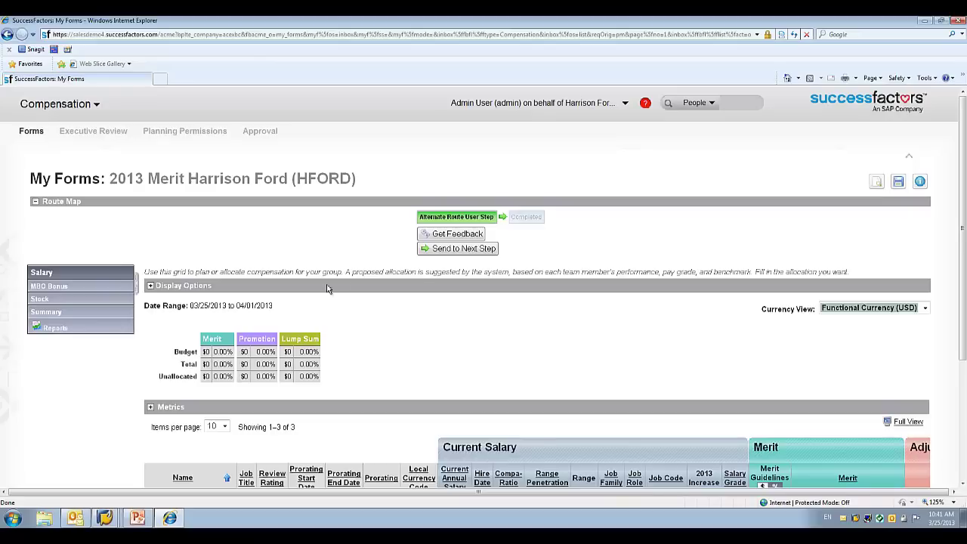
Scroll down the 2013 Merit form to the salary planning grid of three employees.
scroll(463, 309, "down", 1)
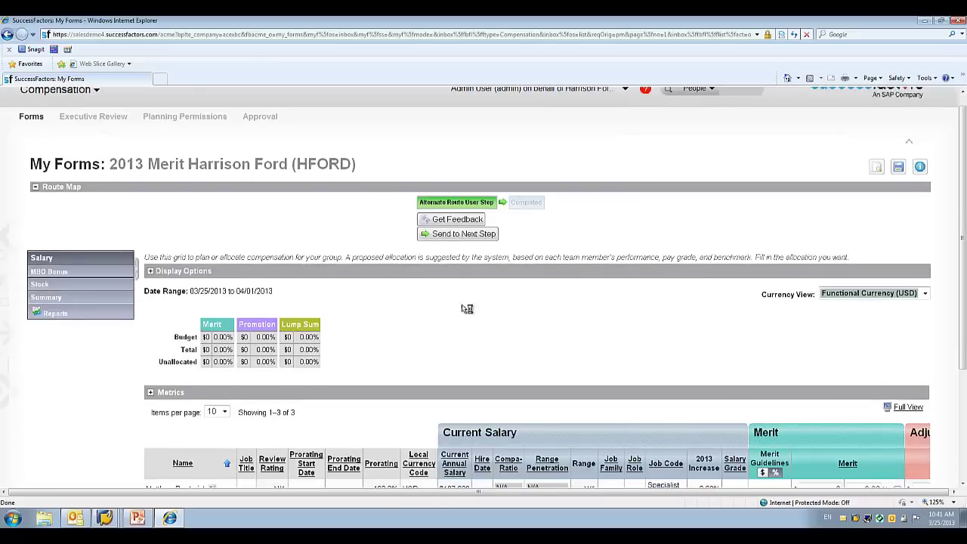
scroll(462, 306, "down", 4)
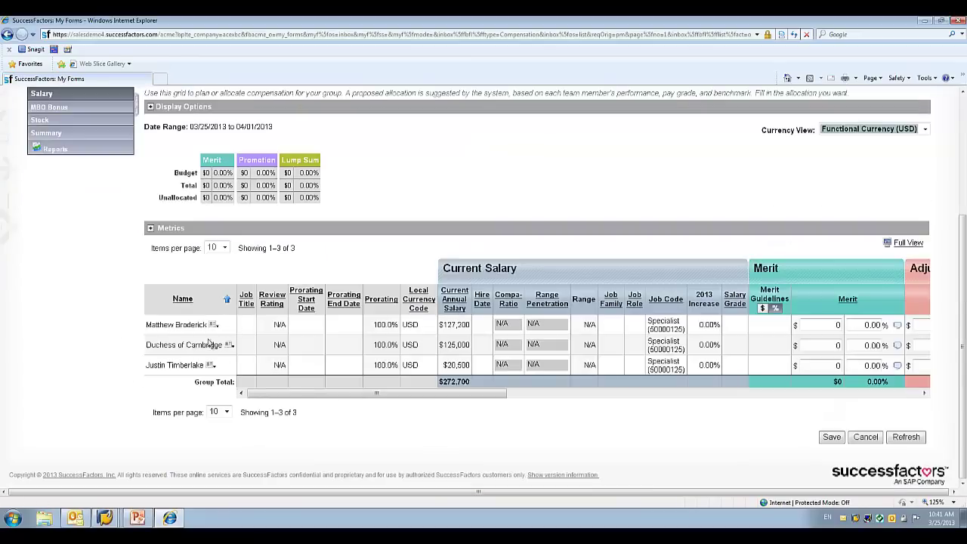
left_click(214, 325)
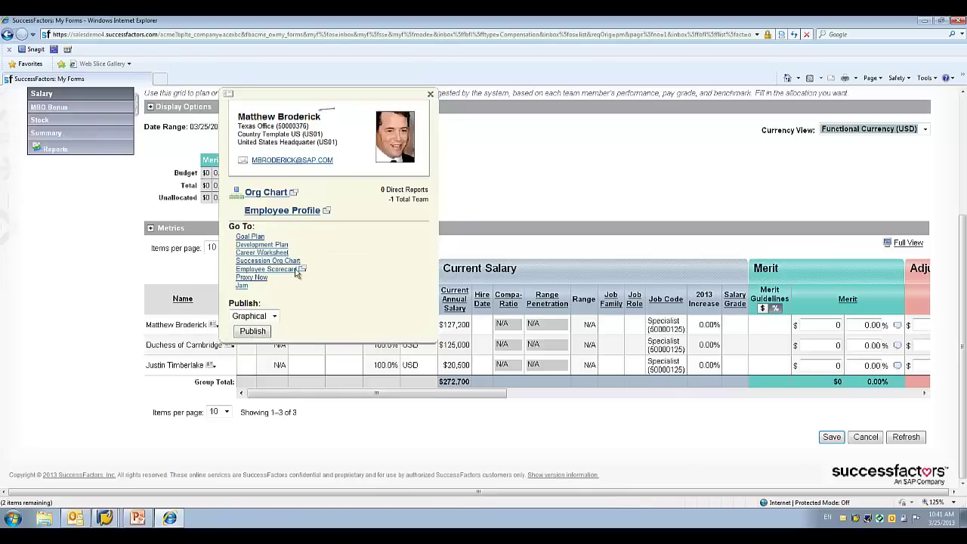
left_click(430, 96)
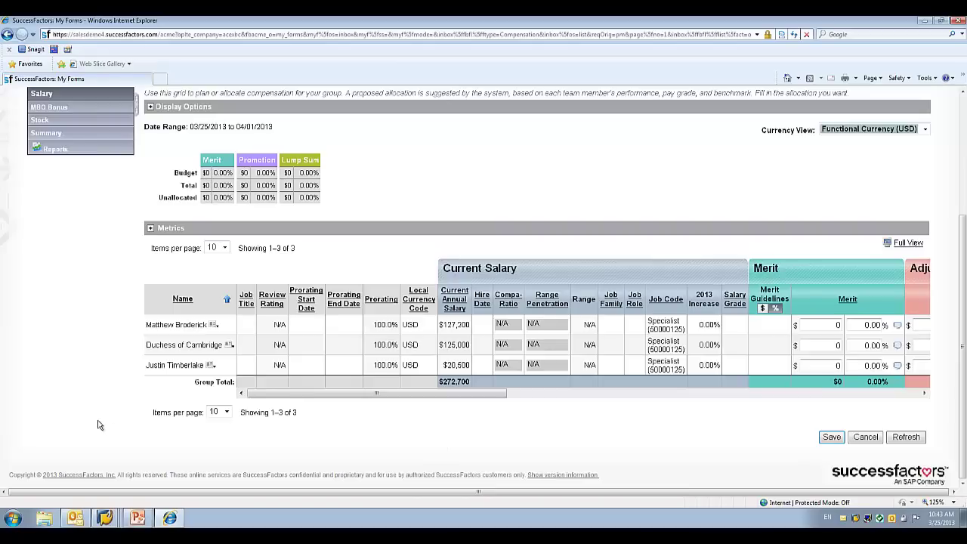
In SAP, run /npa30 and select infotype 8 (Basic Pay) for the employee.
left_click(105, 517)
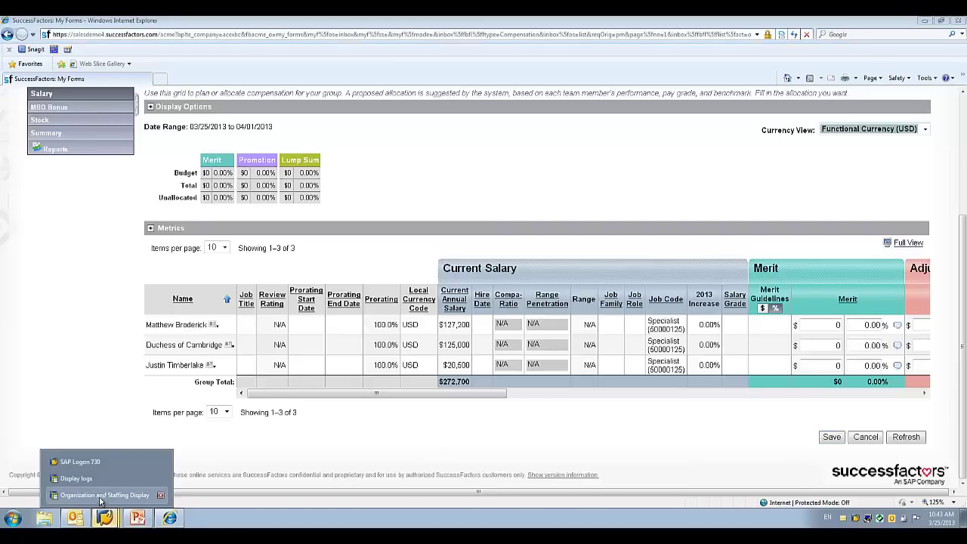
left_click(84, 478)
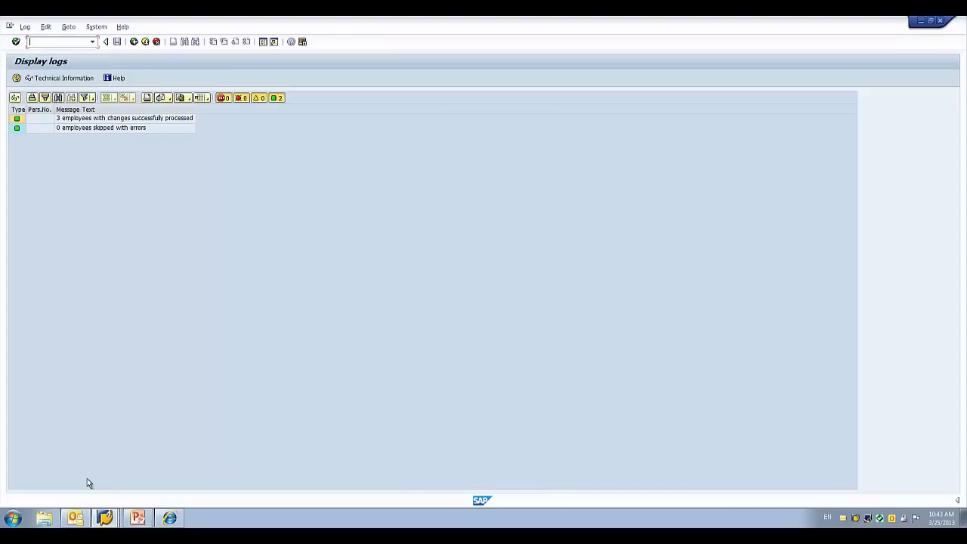
type("/npa30")
key("Return")
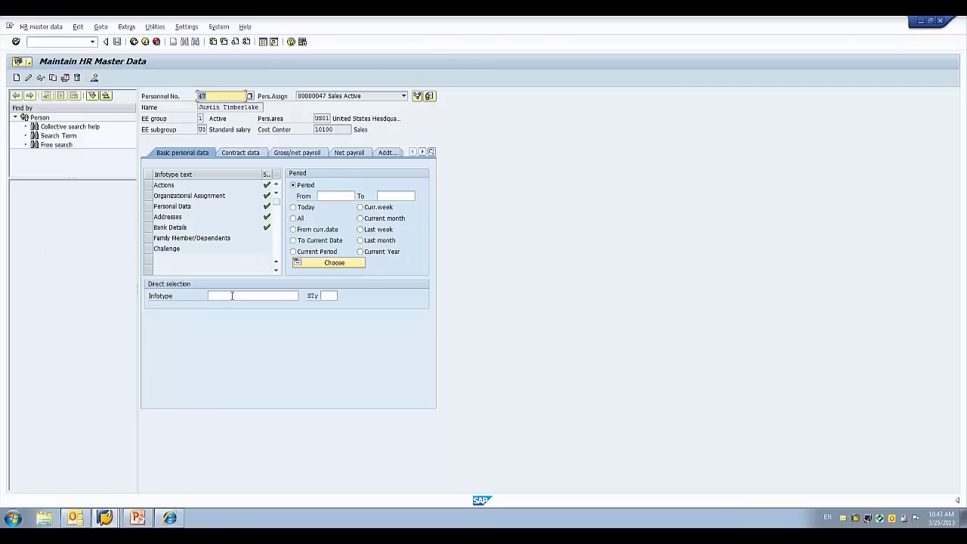
left_click(231, 295)
type("8")
key("Return")
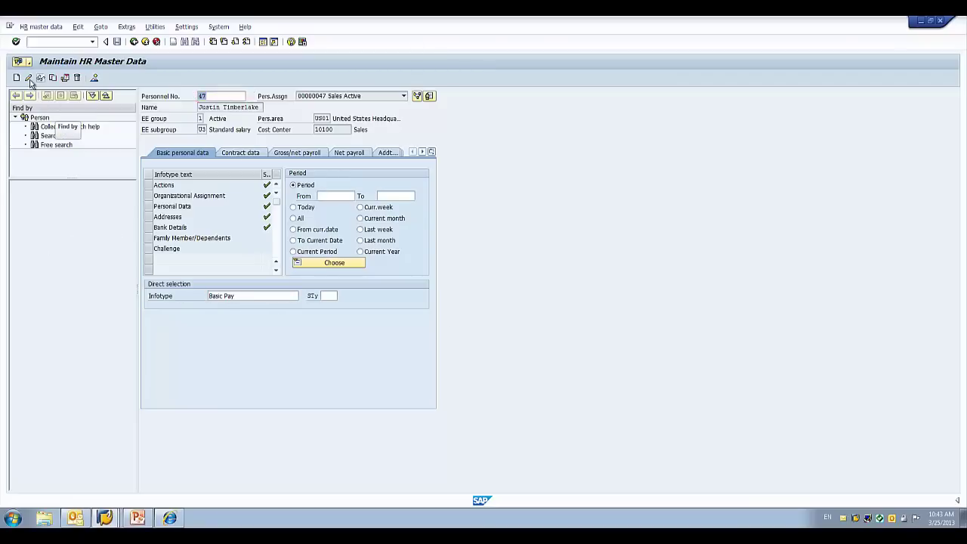
Change the annual salary to 120,500.00 USD, save, and return to SAP Easy Access.
left_click(28, 79)
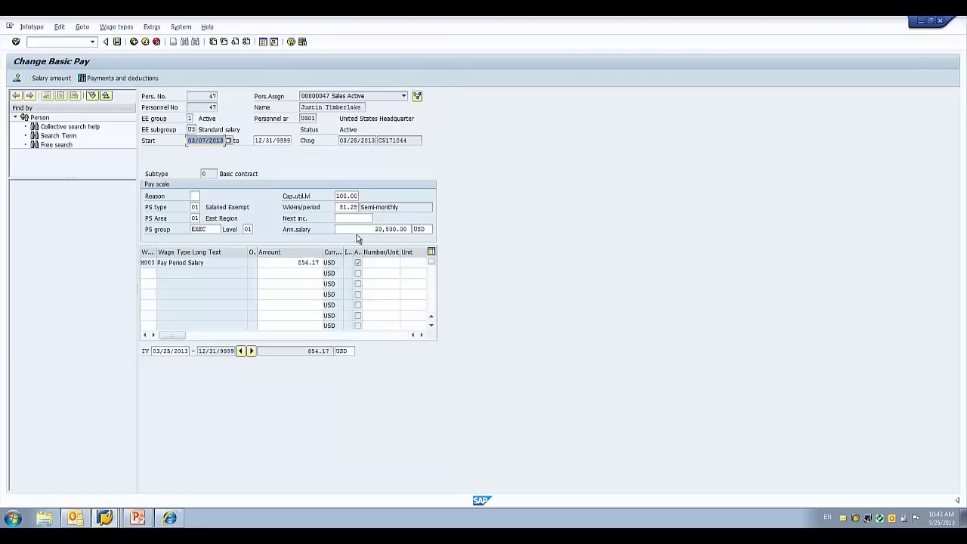
left_click(375, 229)
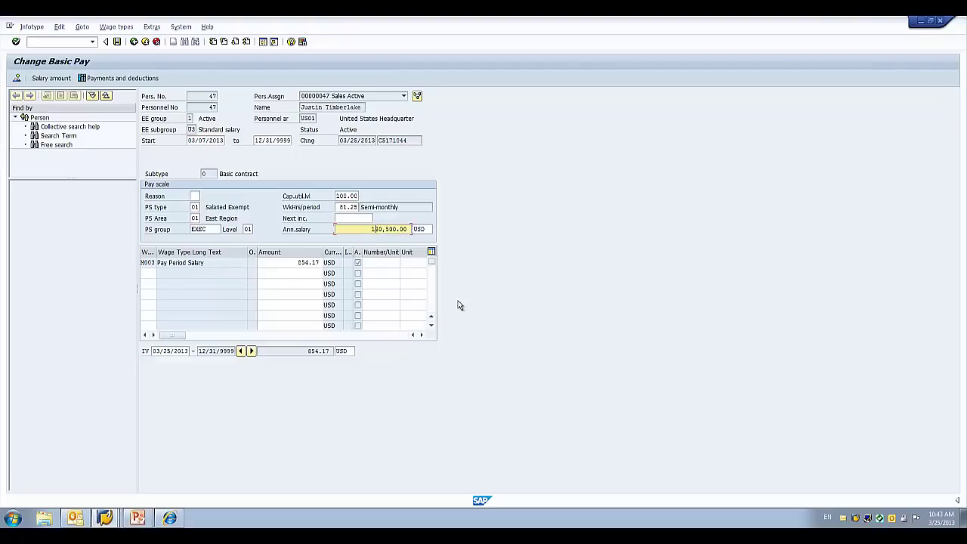
type("1")
key("Return")
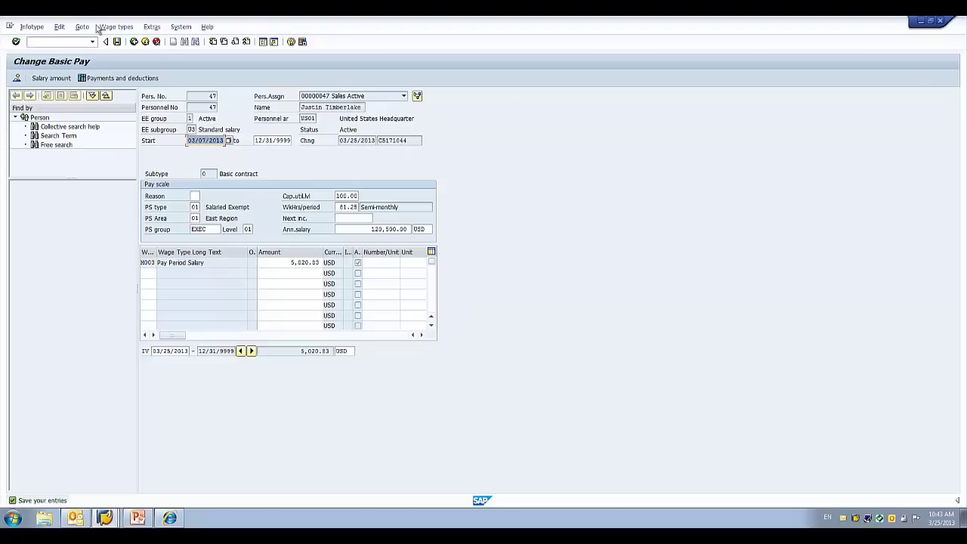
left_click(117, 42)
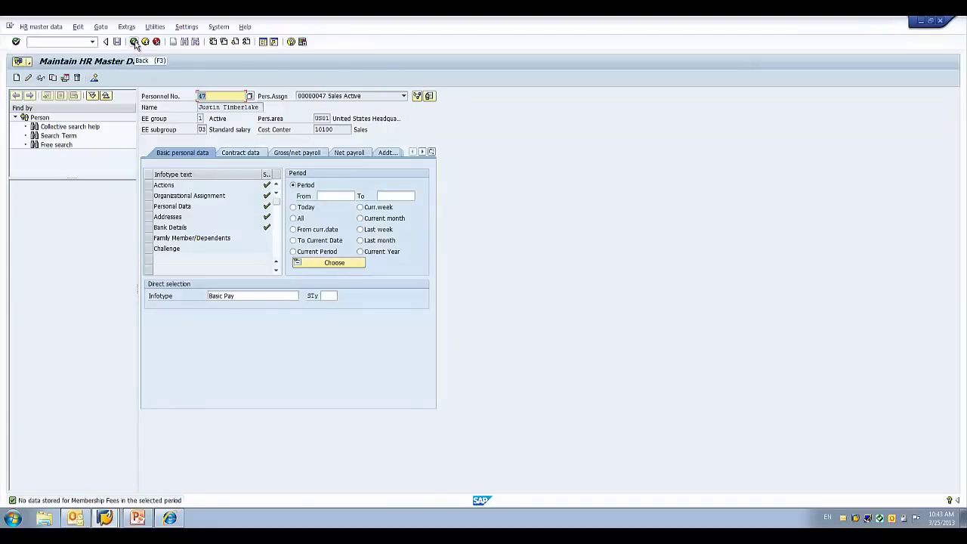
left_click(133, 42)
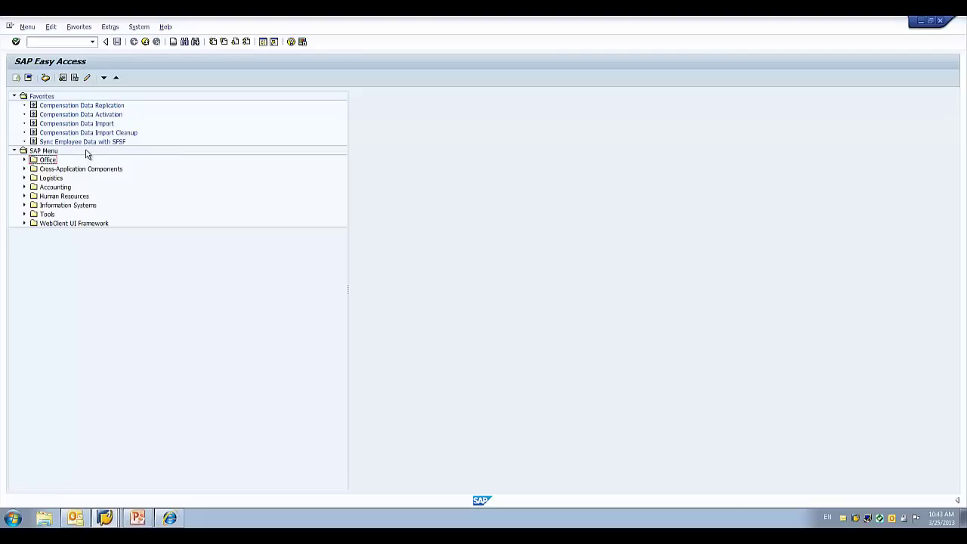
Run Compensation Data Replication using the BT_EXPORT variant for group ID 2013.
left_click(98, 107)
double_click(98, 112)
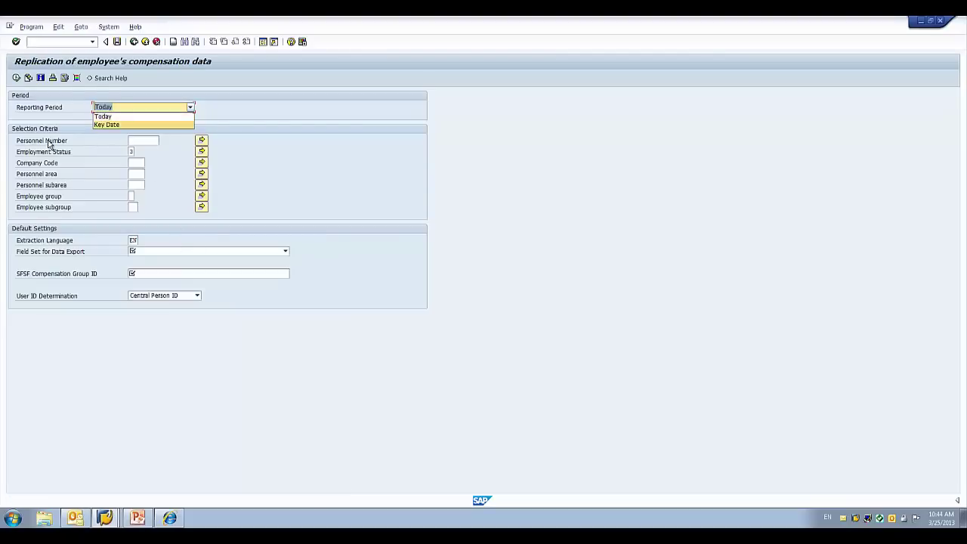
left_click(28, 78)
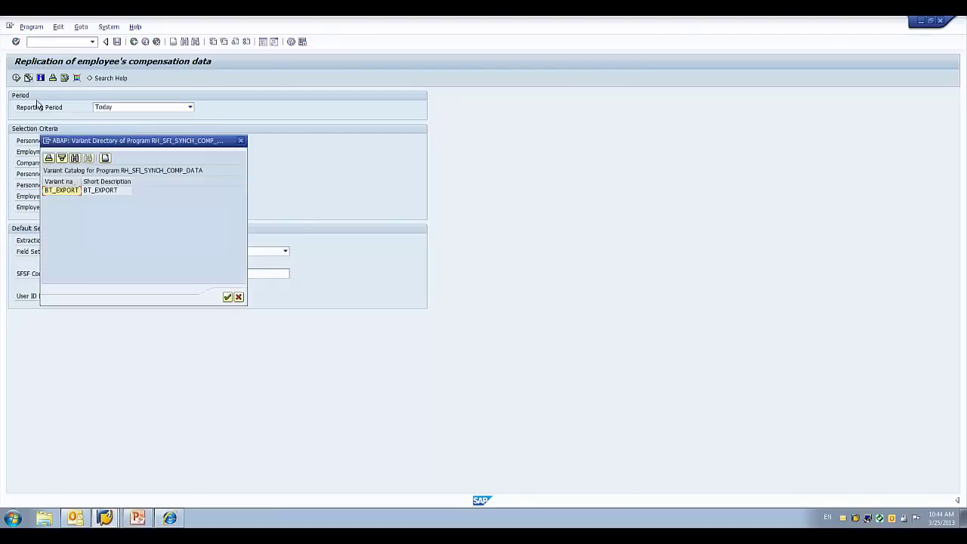
double_click(63, 192)
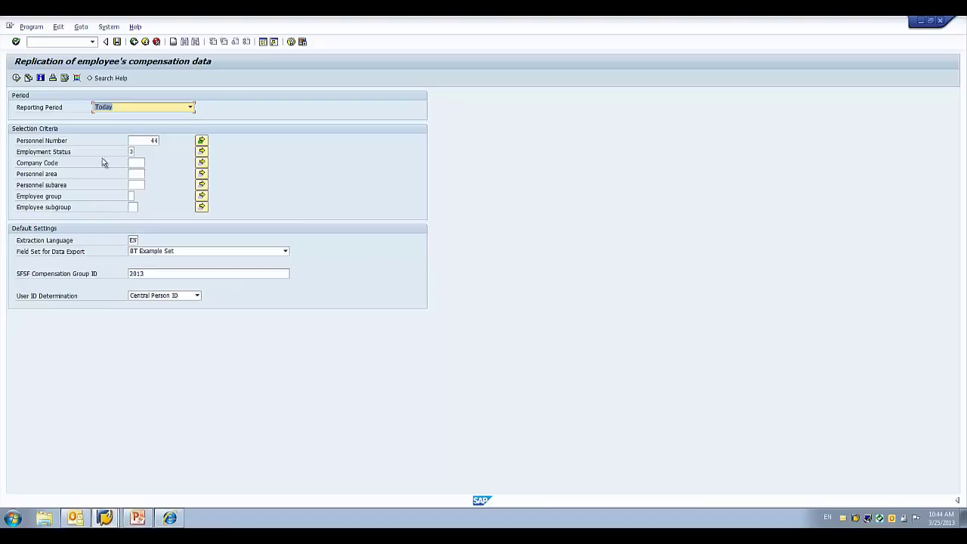
left_click(16, 79)
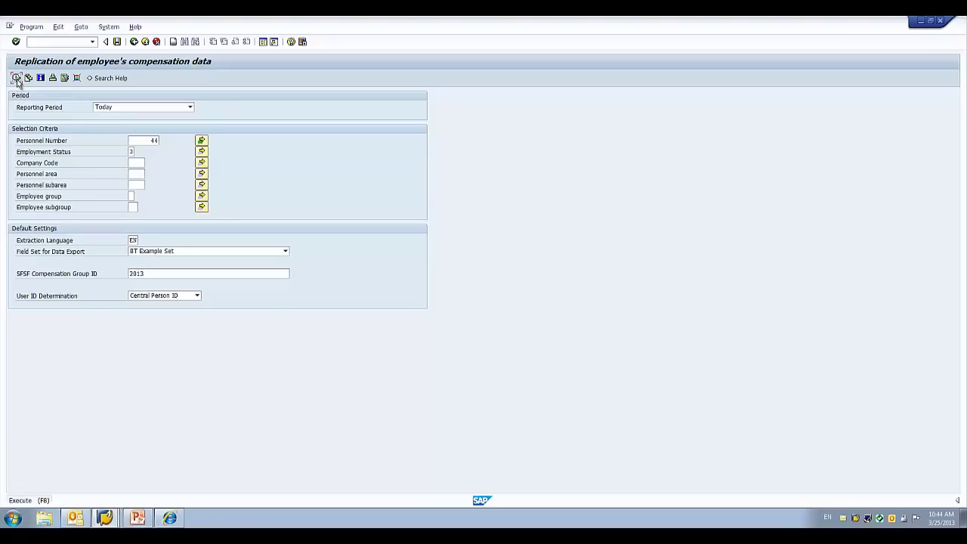
left_click(16, 78)
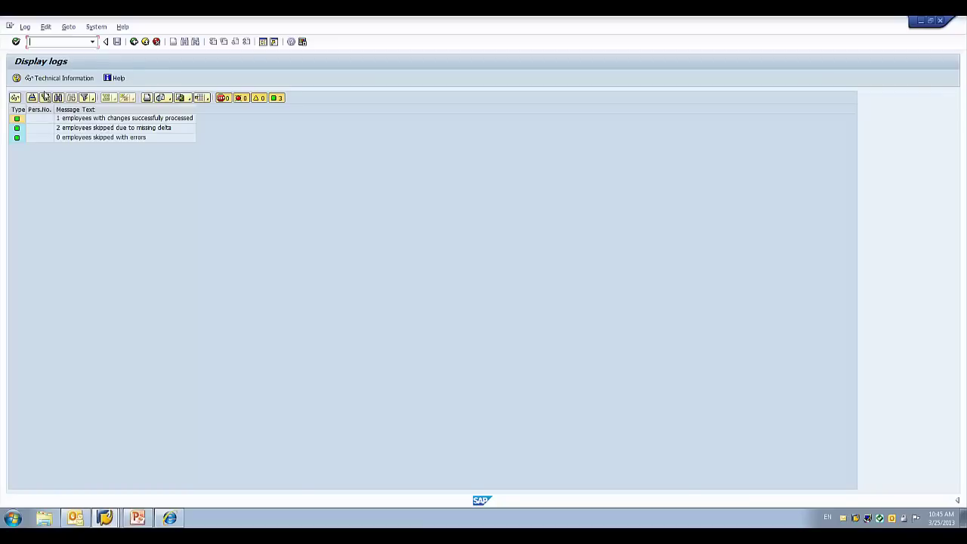
Inspect the log messages for the 1 processed and 2 skipped employees.
left_click(95, 121)
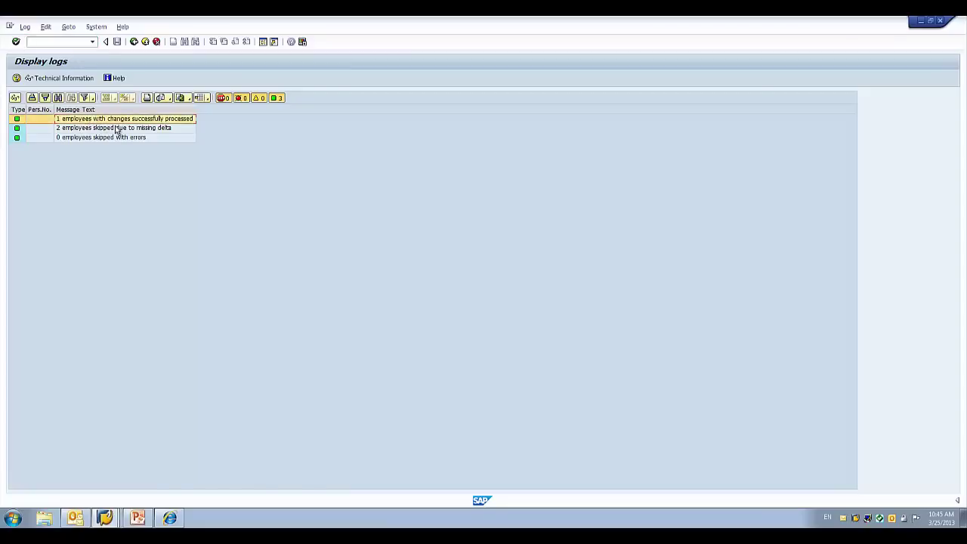
left_click(119, 130)
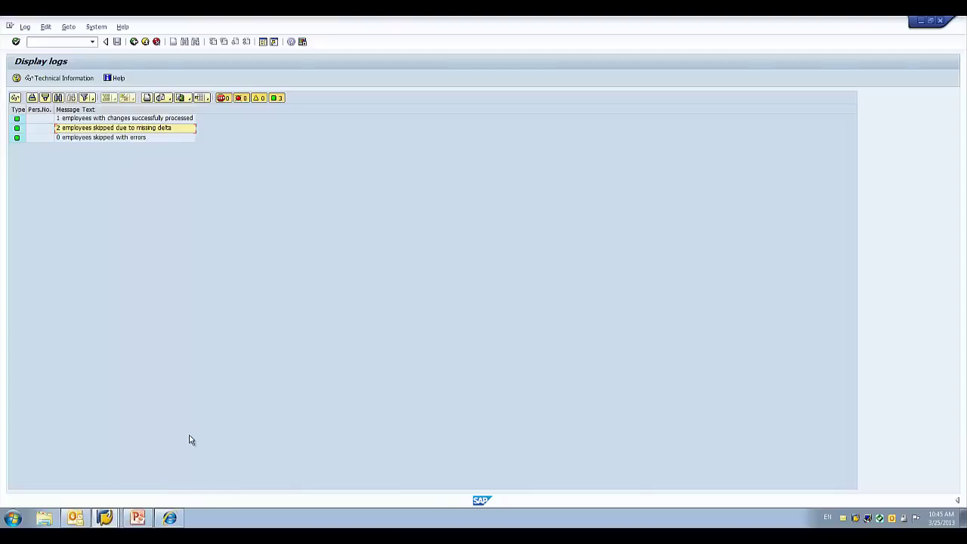
Return to SuccessFactors, reload the Compensation module, and reopen the 2013 Merit form.
left_click(174, 518)
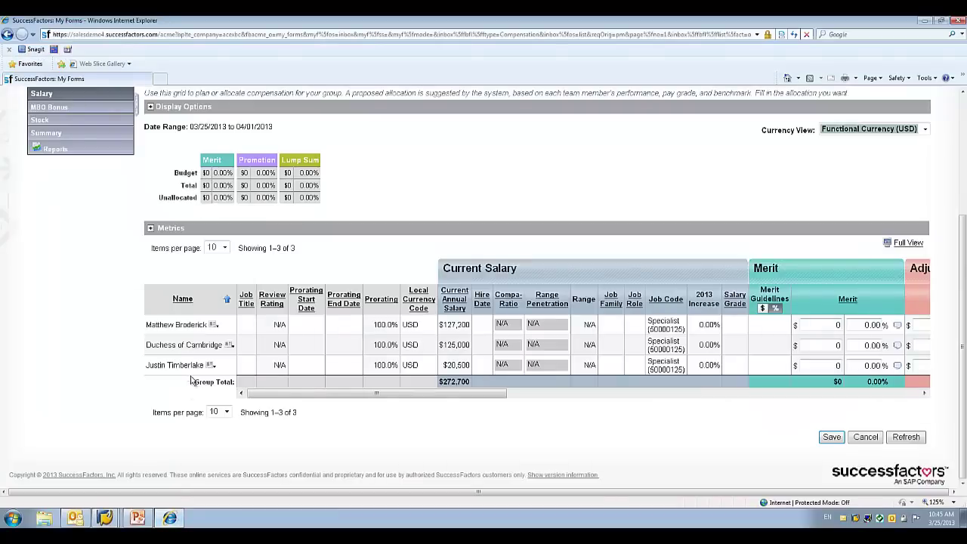
scroll(50, 269, "up", 3)
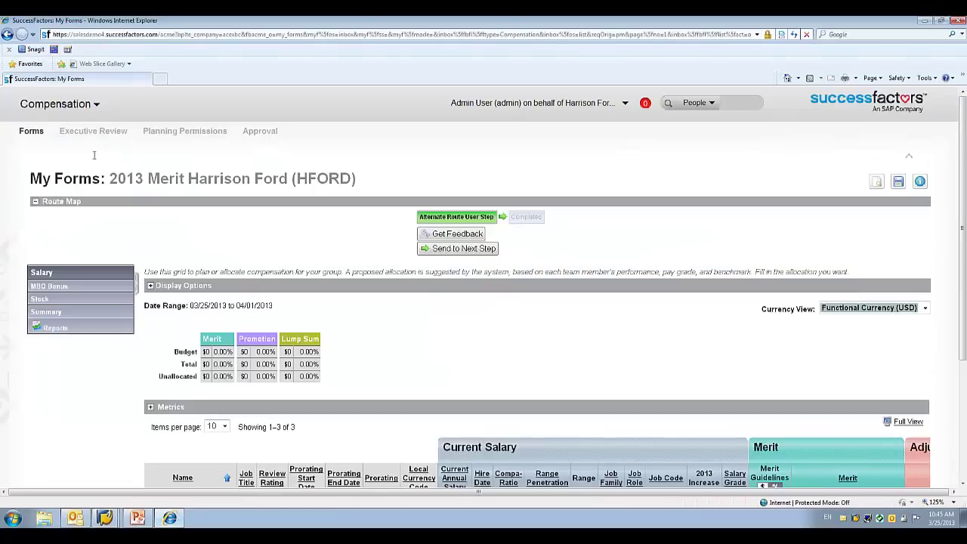
left_click(95, 108)
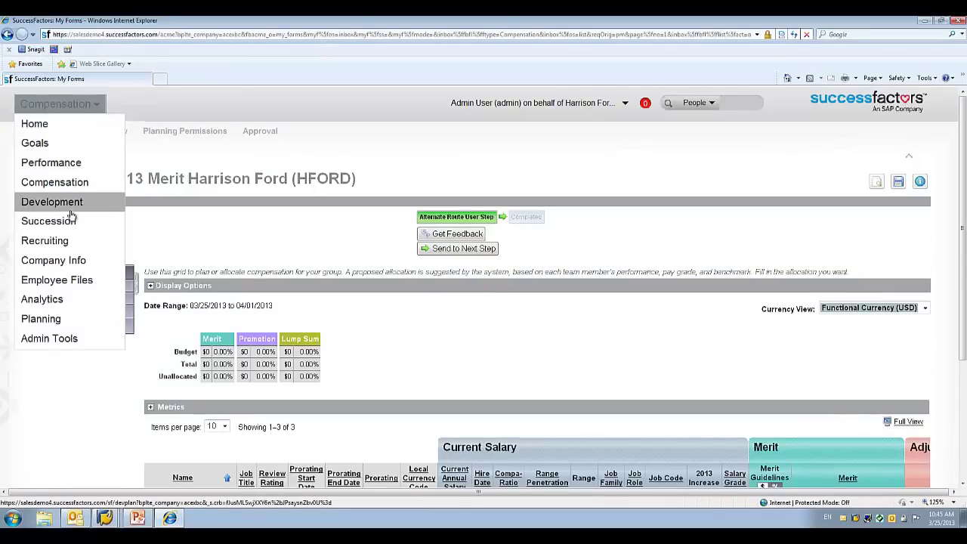
left_click(76, 181)
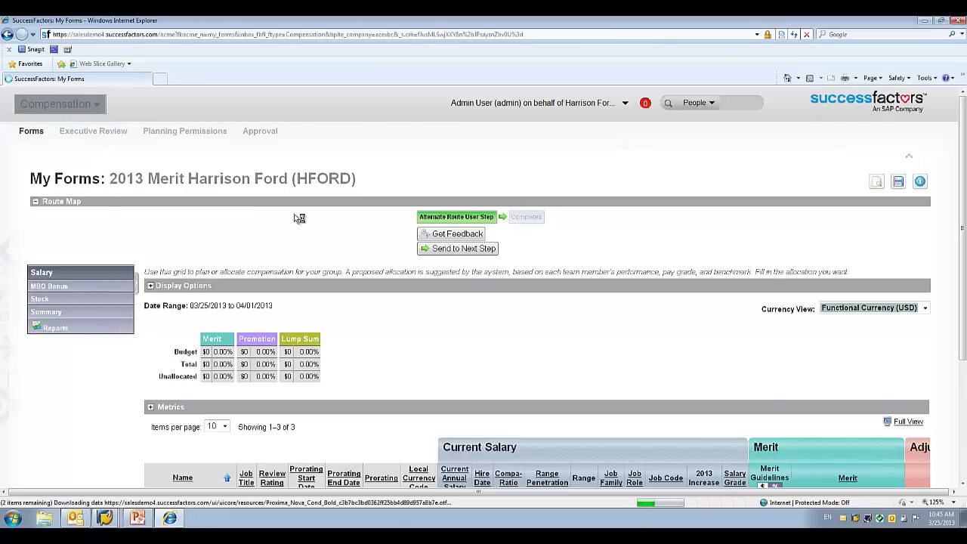
left_click(306, 301)
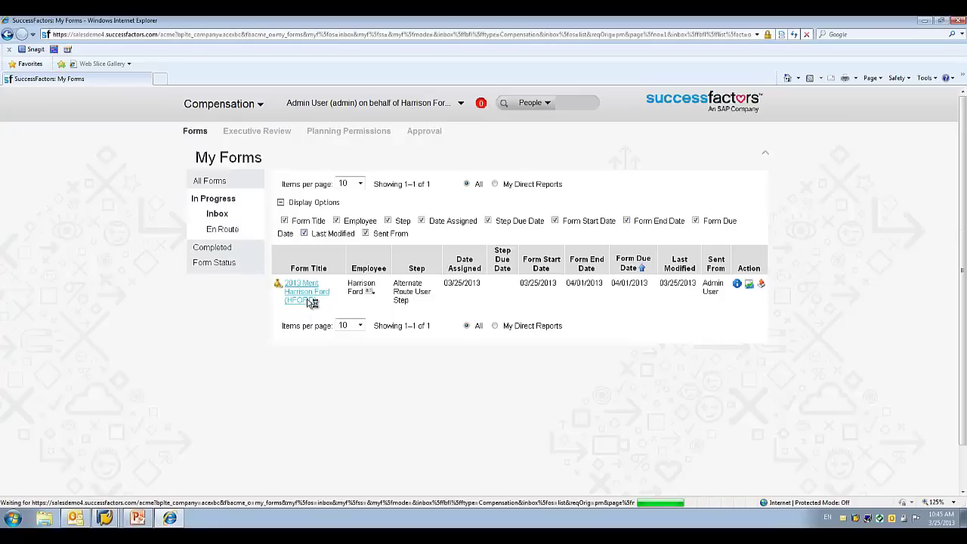
scroll(324, 294, "down", 5)
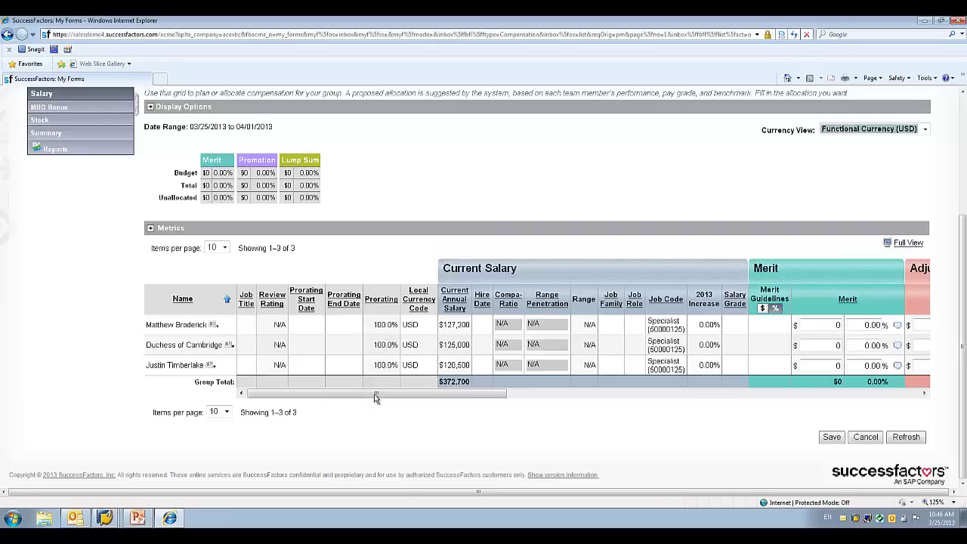
left_click_drag(375, 394, 393, 396)
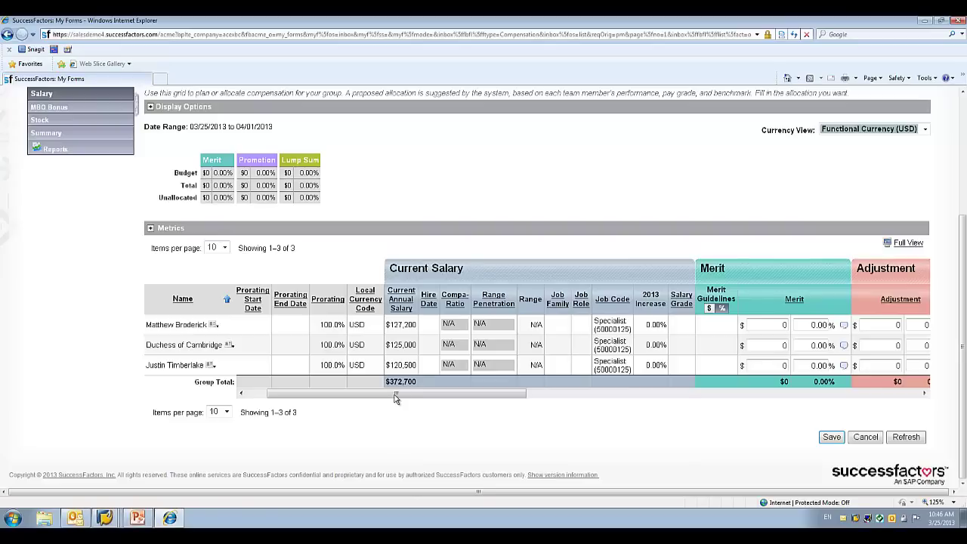
left_click_drag(397, 398, 494, 394)
Enter merit amounts of 1,000, 2,000 and 3,000 for the three employees.
left_click(551, 324)
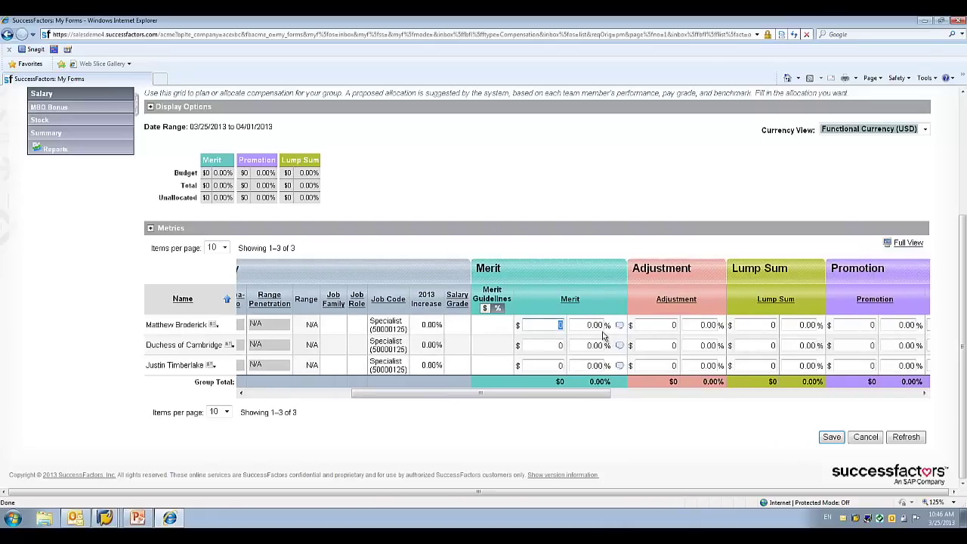
type("1000")
left_click(563, 350)
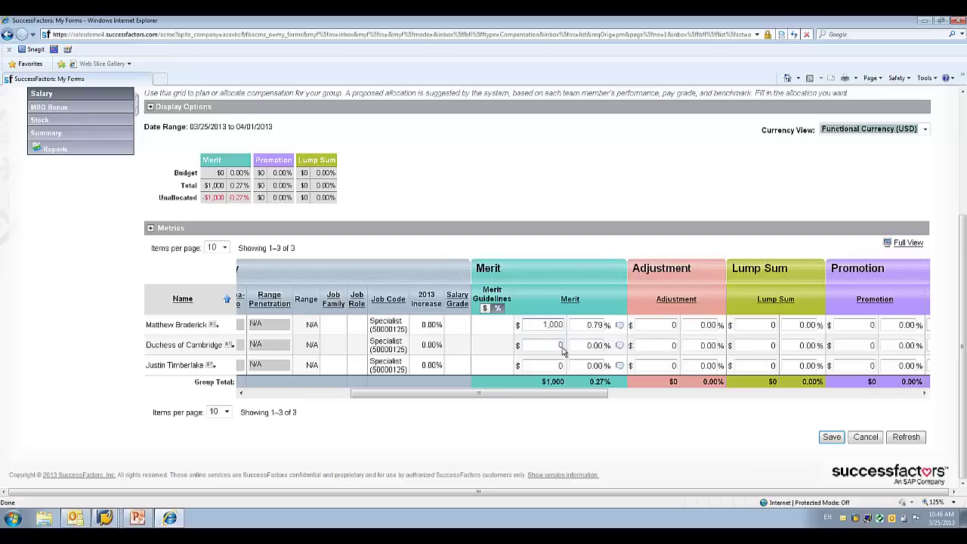
type("210")
type("000")
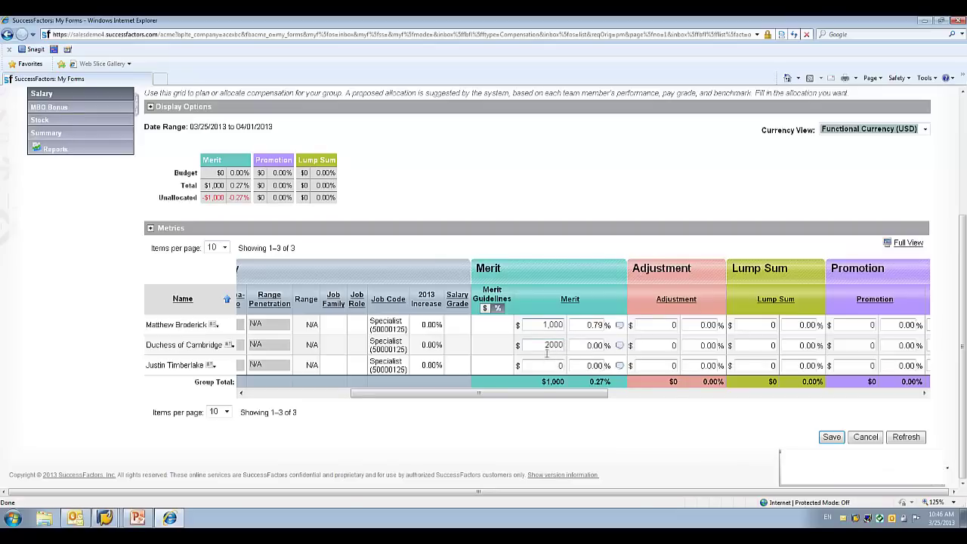
left_click(557, 365)
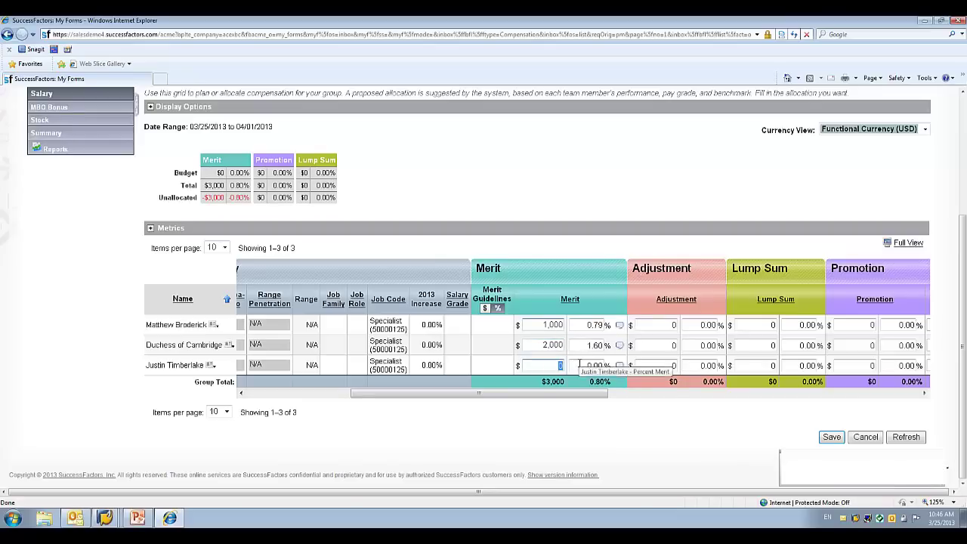
type("3000")
left_click_drag(559, 397, 631, 387)
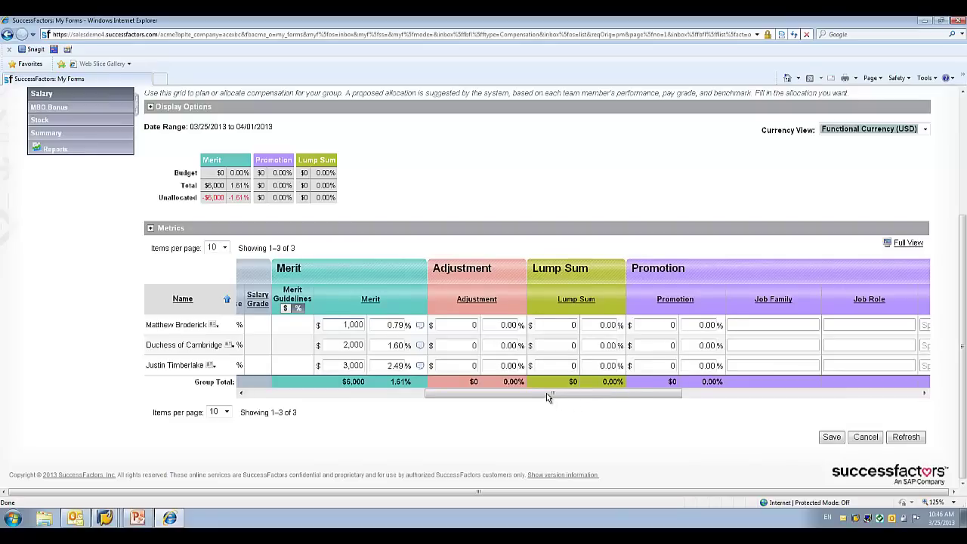
Scroll the grid to final annual salaries of $128,200, $127,000 and $123,500.
left_click_drag(540, 397, 579, 398)
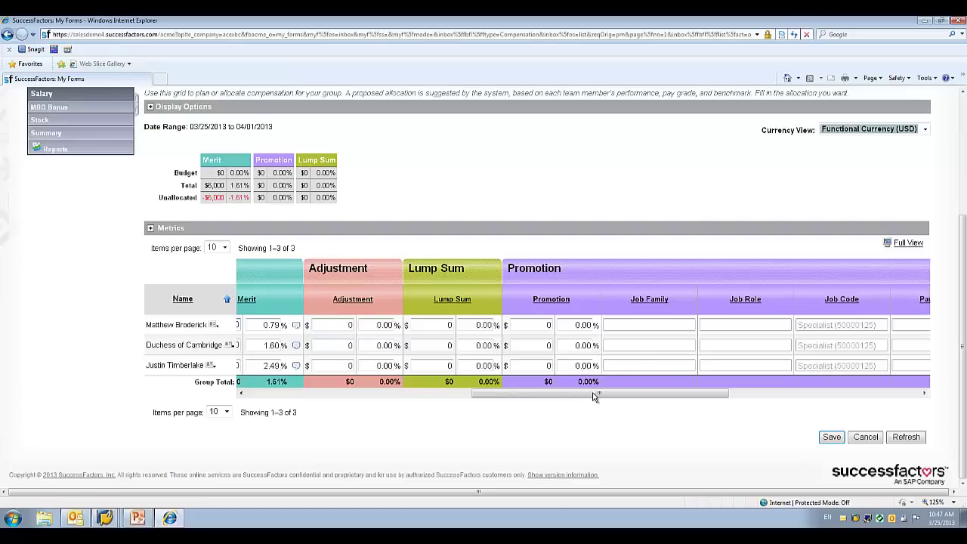
left_click_drag(599, 391, 797, 388)
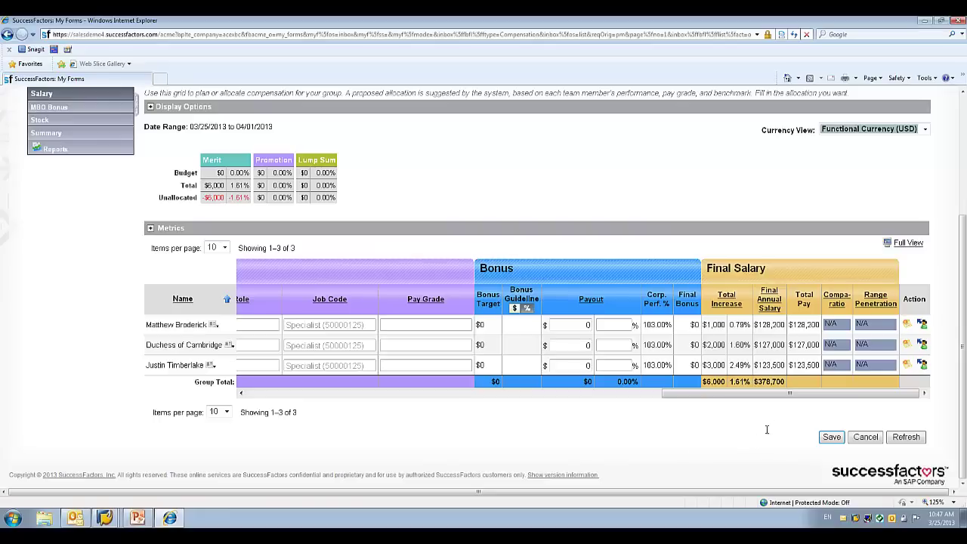
Save the merit plan and send the 2013 Merit form to the next step.
left_click(832, 437)
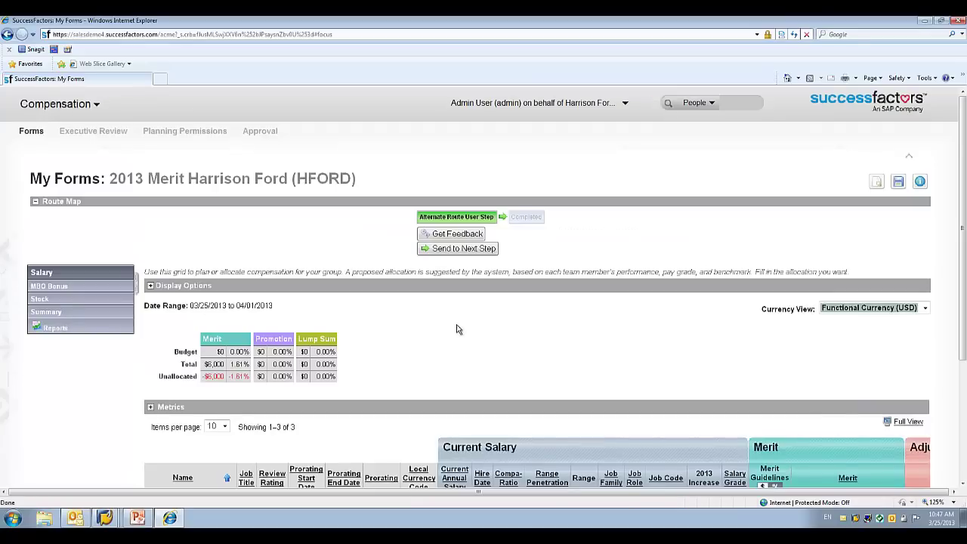
scroll(469, 309, "down", 1)
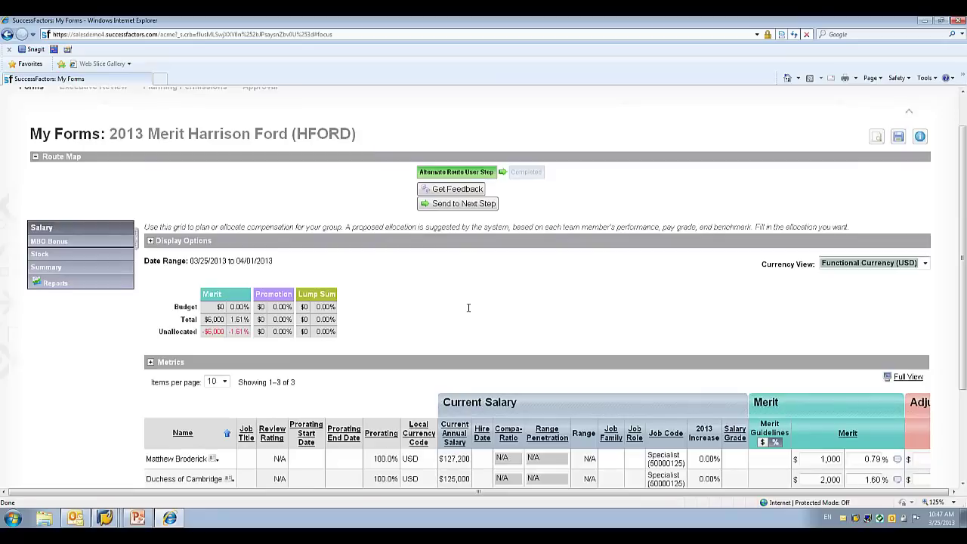
left_click(462, 208)
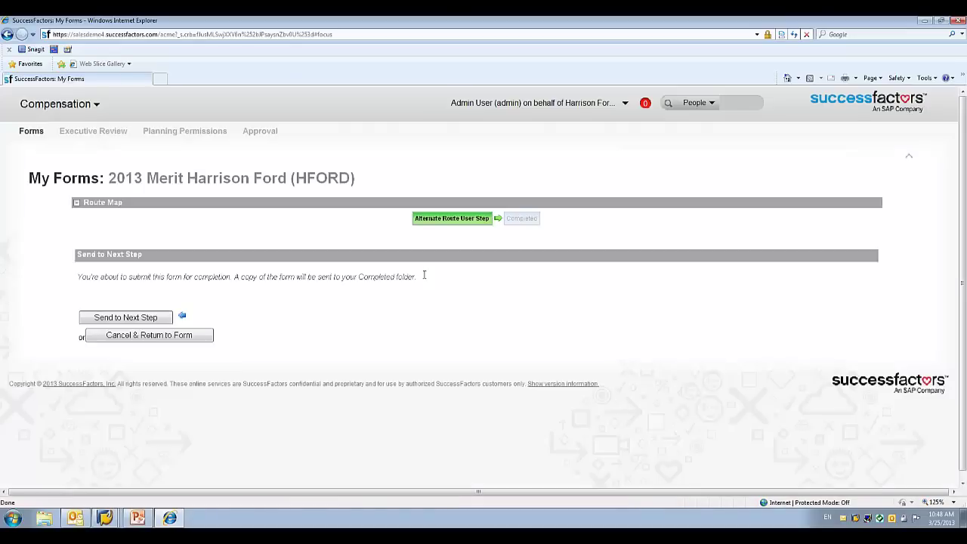
left_click(163, 320)
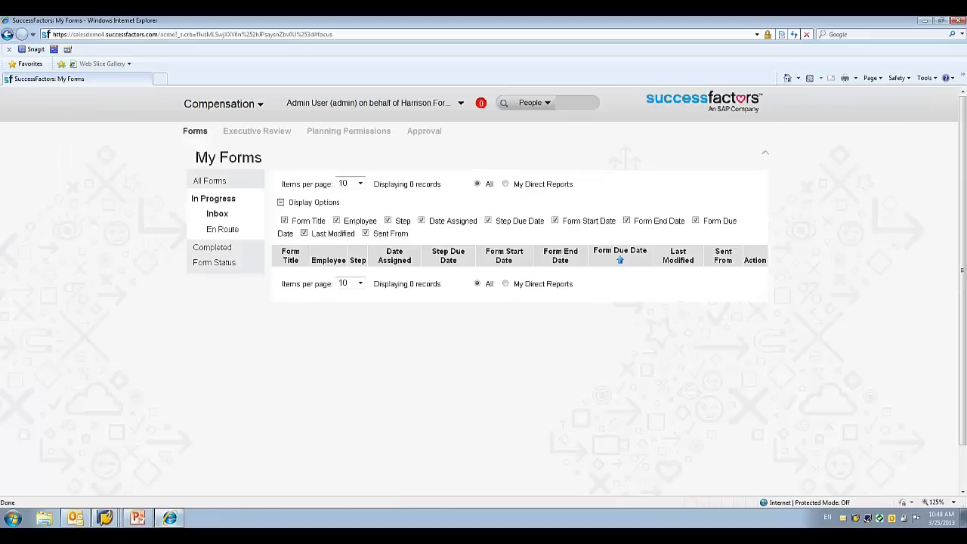
Leave the Organization and Staffing Display and return to the SAP Easy Access menu.
mouse_move(107, 519)
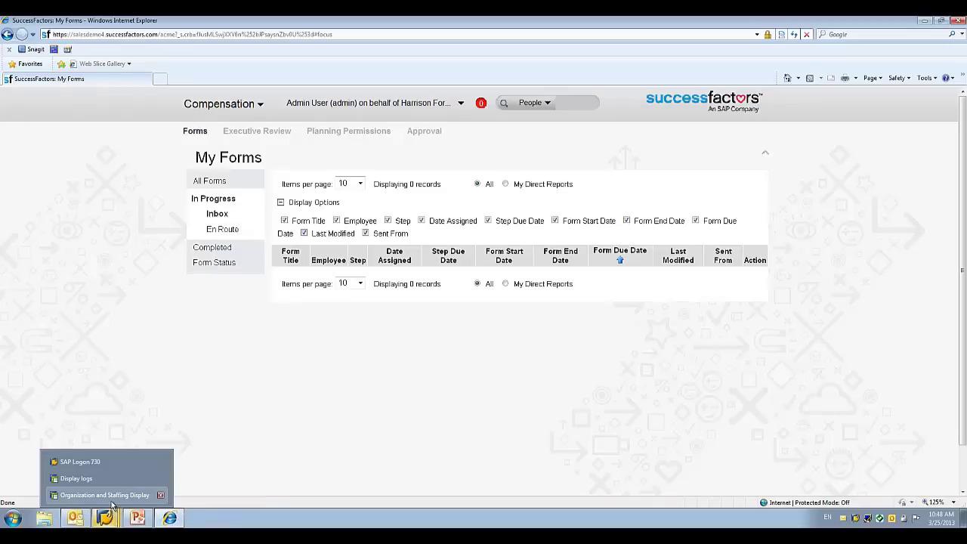
left_click(106, 495)
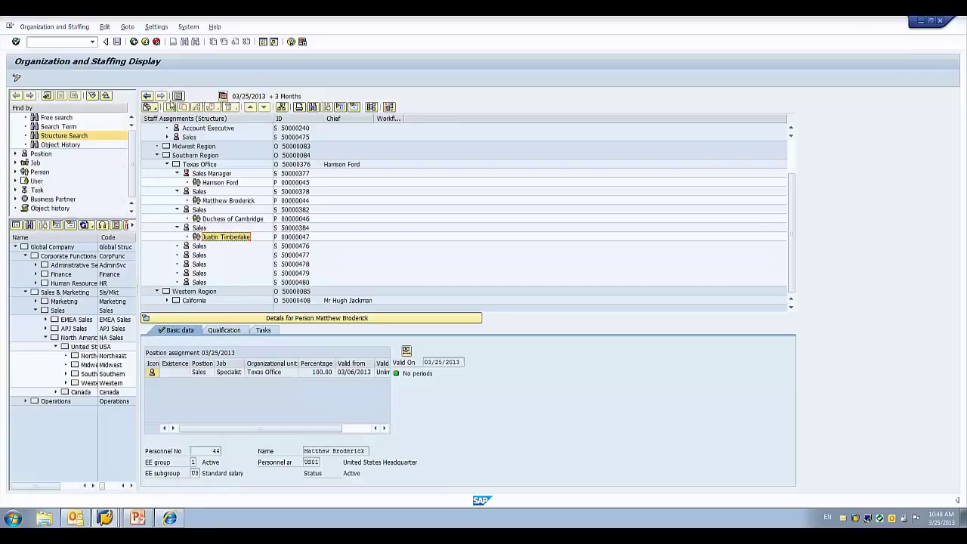
left_click(145, 42)
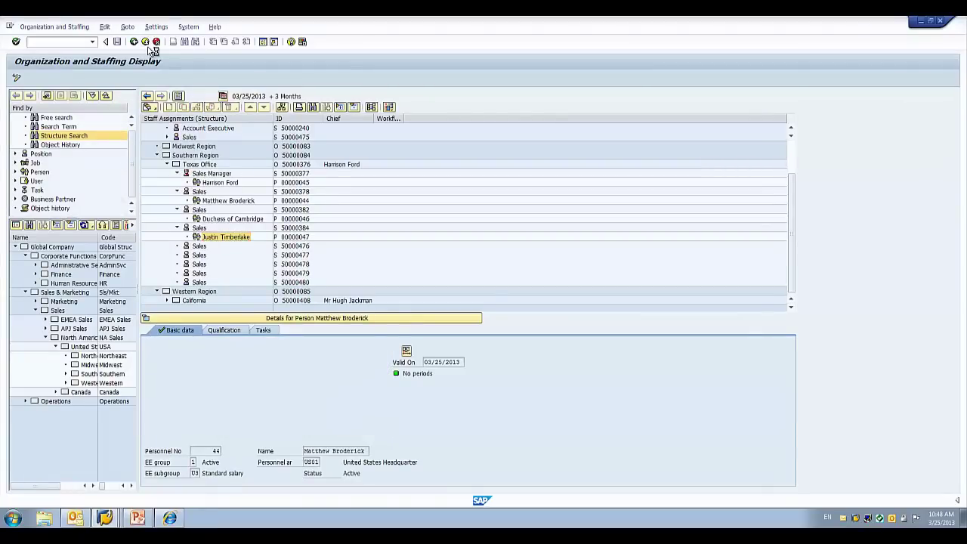
left_click(151, 44)
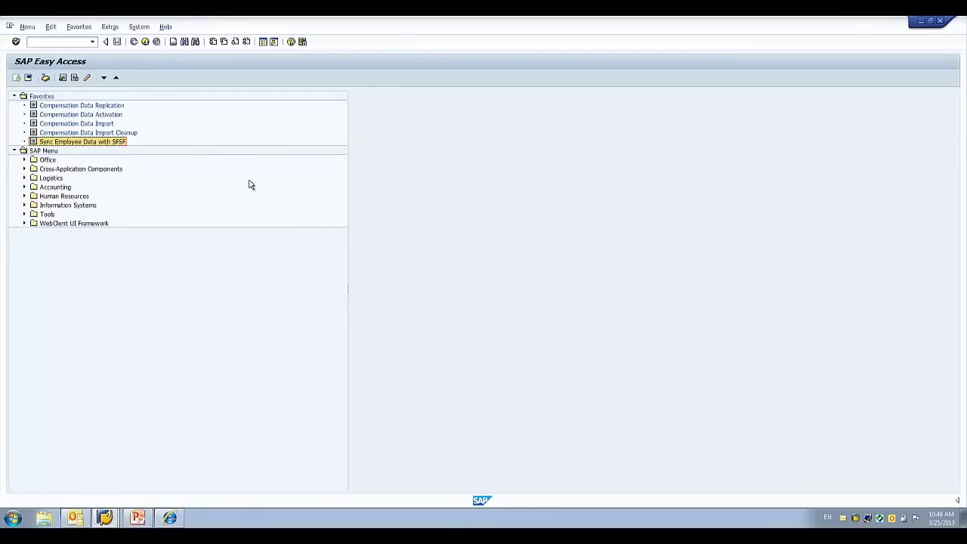
Open Compensation Data Import and load the BT_IMPORT variant's selection values.
left_click(90, 124)
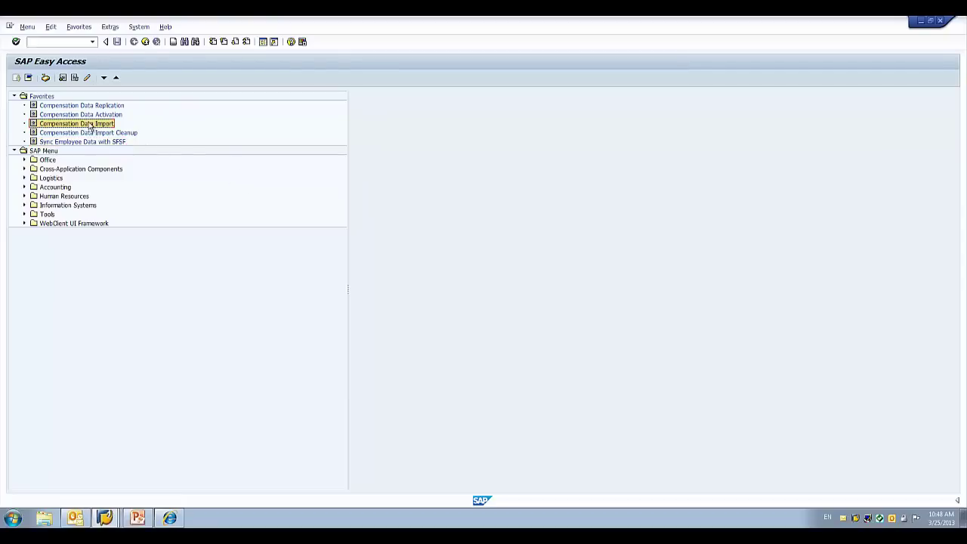
double_click(92, 124)
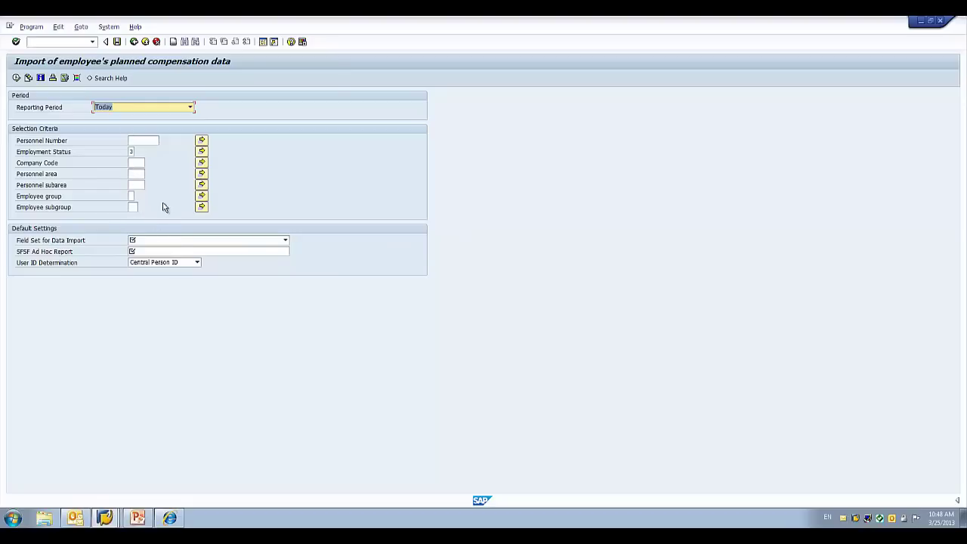
left_click(28, 79)
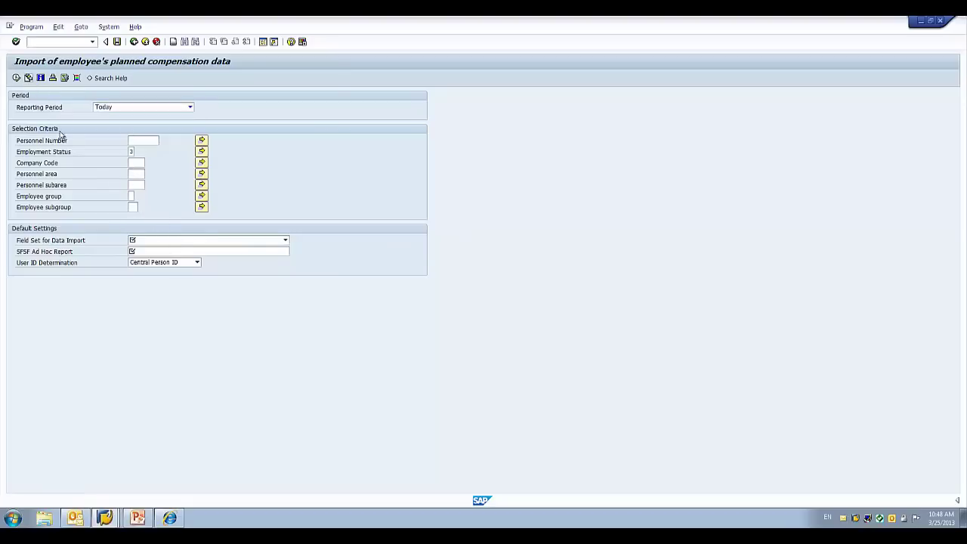
double_click(68, 192)
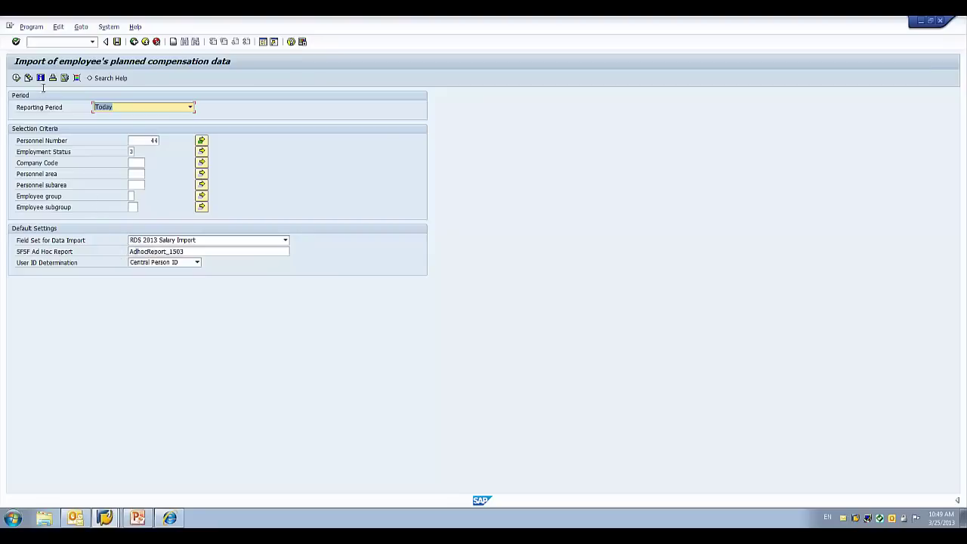
Run the compensation data import (3 employees processed, 0 skipped) and return to the selection screen.
left_click(16, 79)
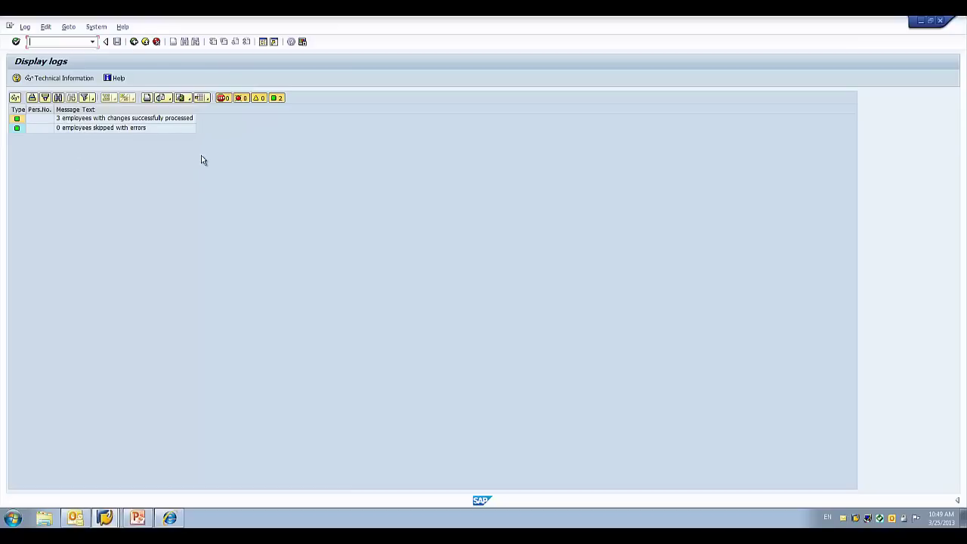
left_click(133, 41)
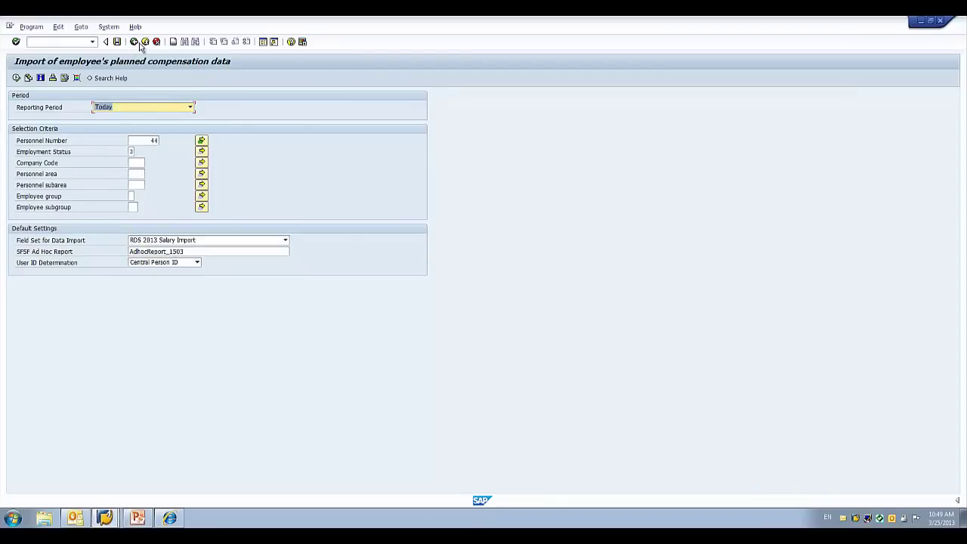
Return to SAP Easy Access and launch the Compensation Data Activation favourite.
left_click(134, 42)
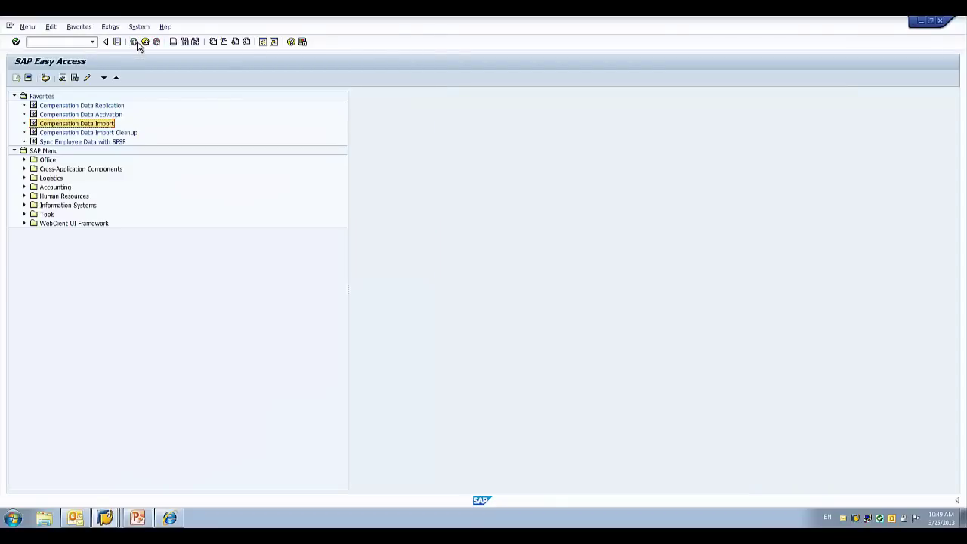
left_click(108, 116)
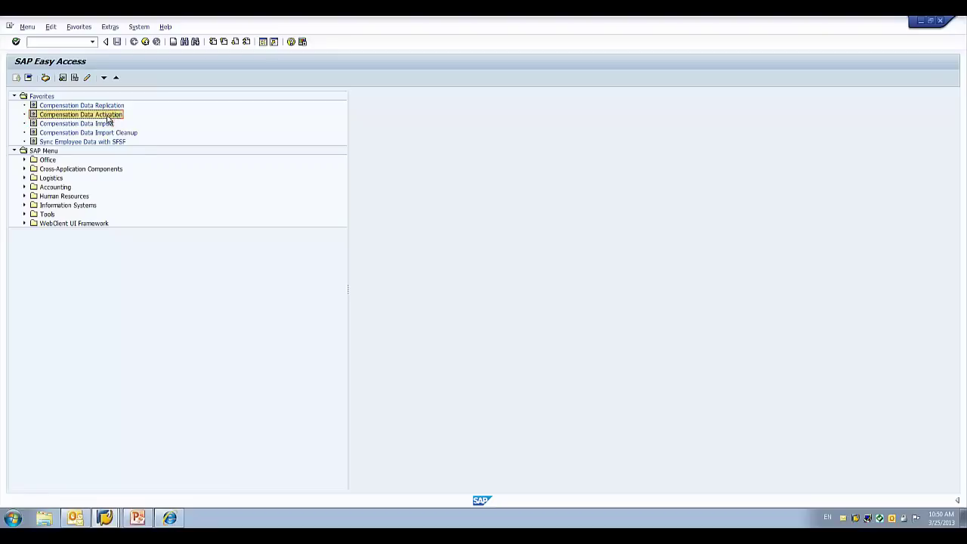
double_click(108, 115)
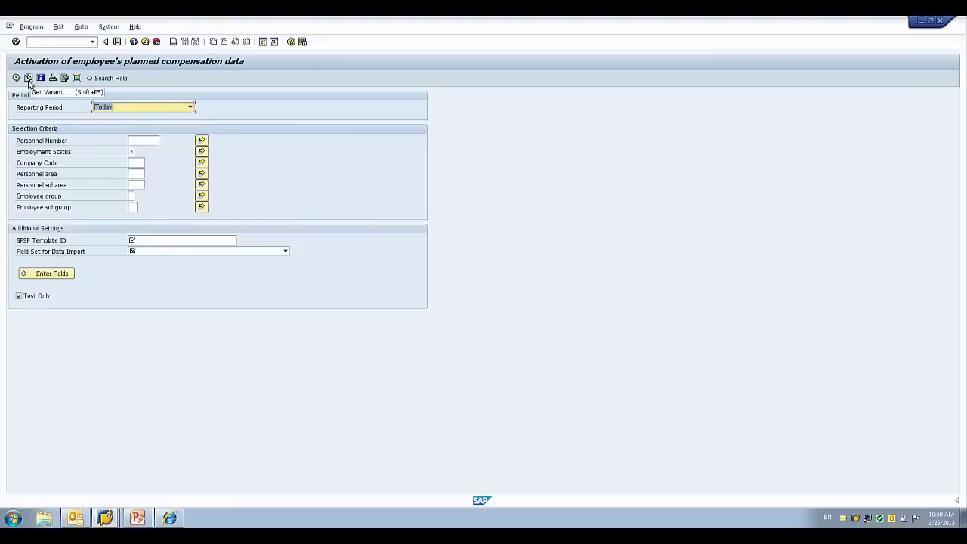
Load variant BT_ACTIVATION, clear Test Only, and open its field values (effective date 04/01/2013).
left_click(29, 79)
double_click(85, 194)
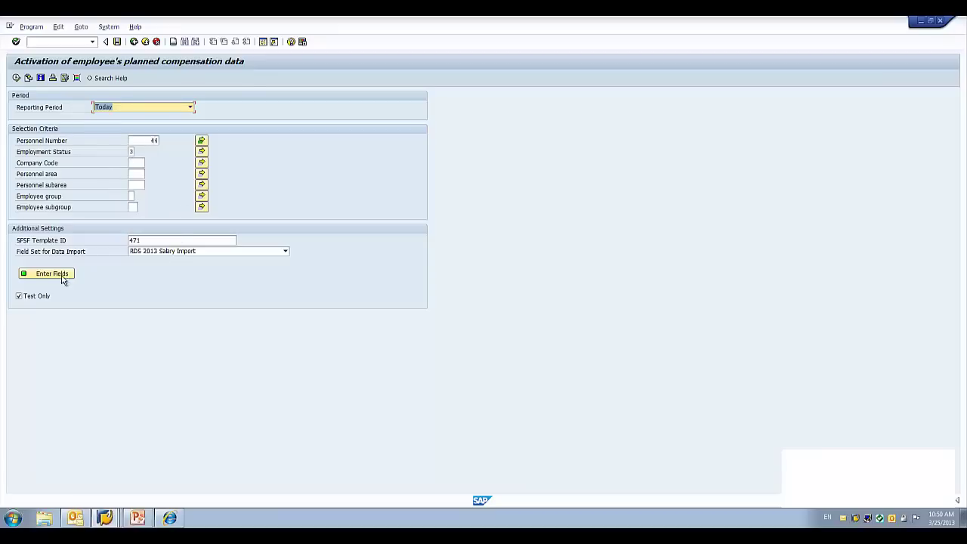
left_click(19, 295)
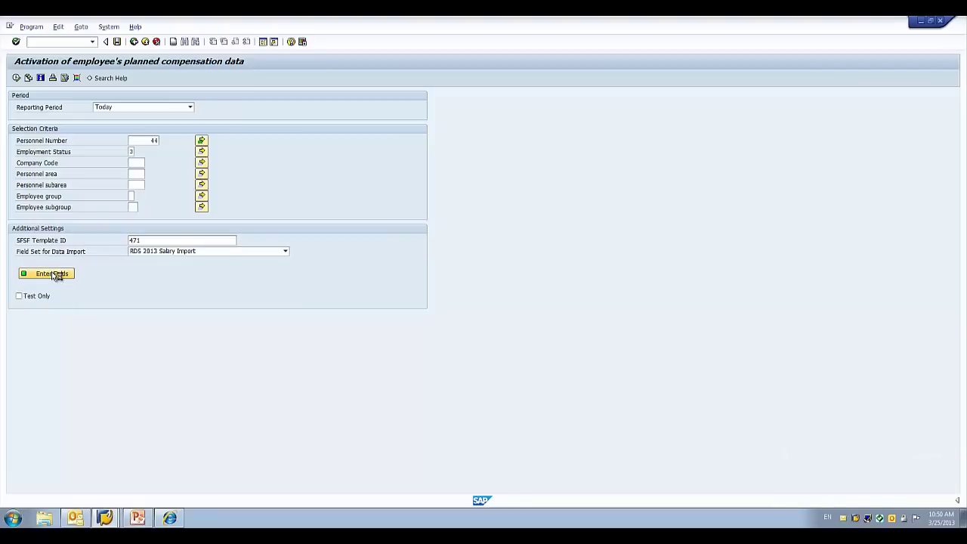
left_click(53, 275)
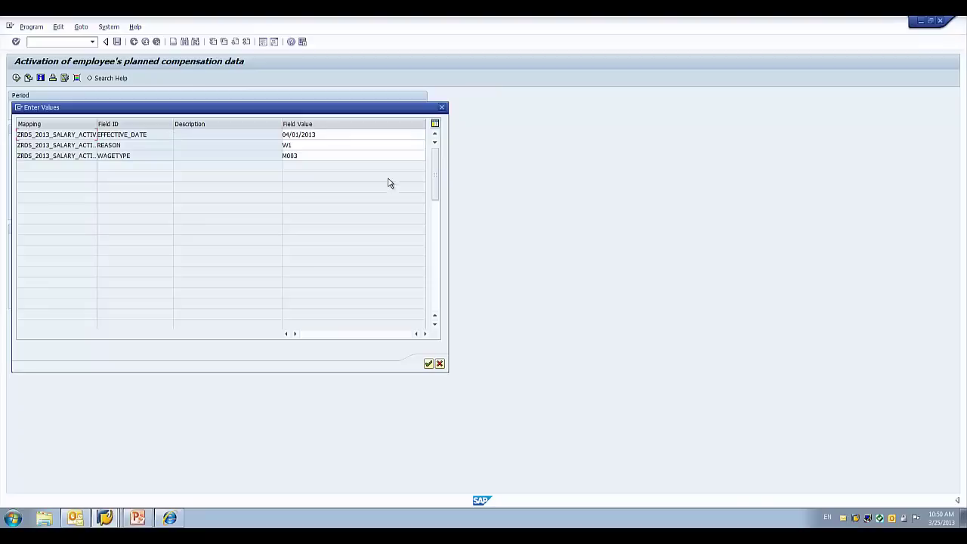
Accept the 04/01/2013 activation values and run the activation for 3 employees without errors.
left_click(326, 134)
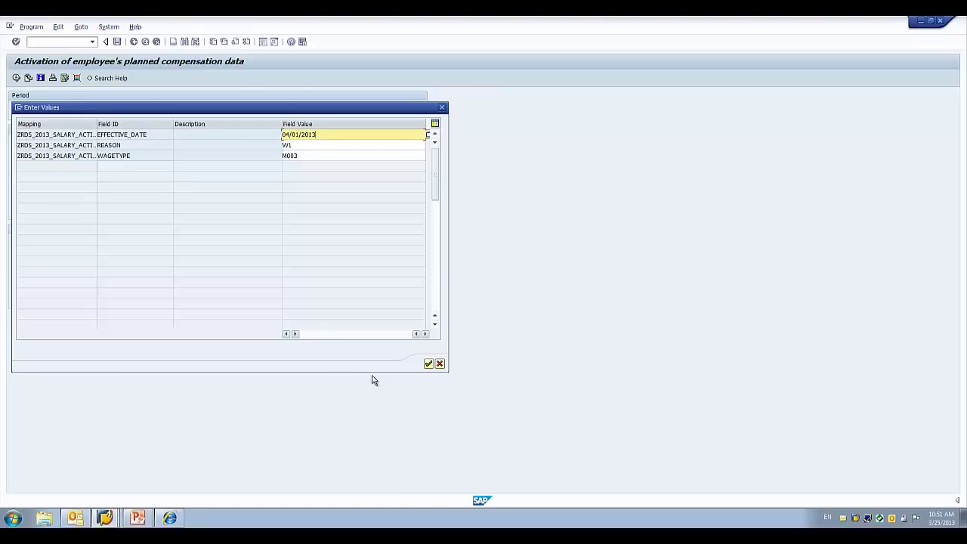
left_click(428, 363)
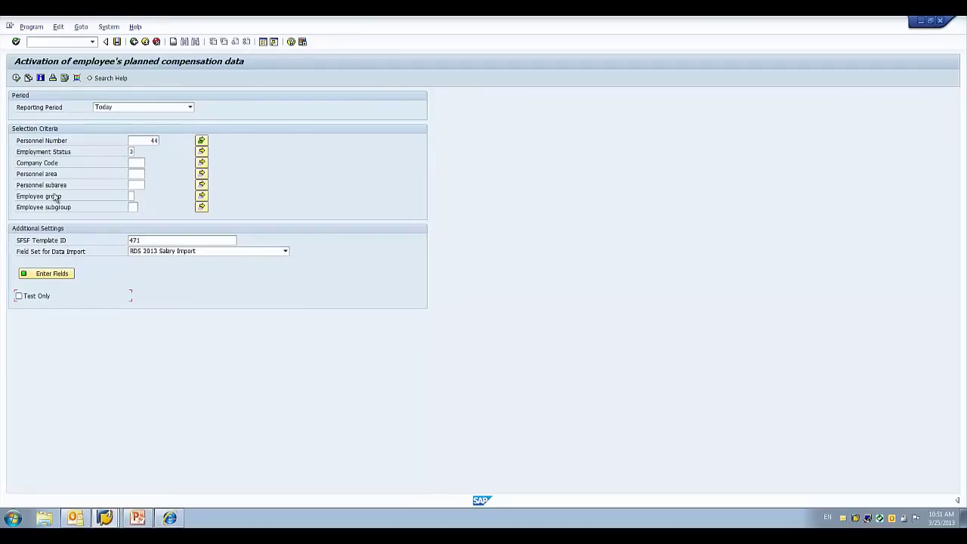
left_click(17, 79)
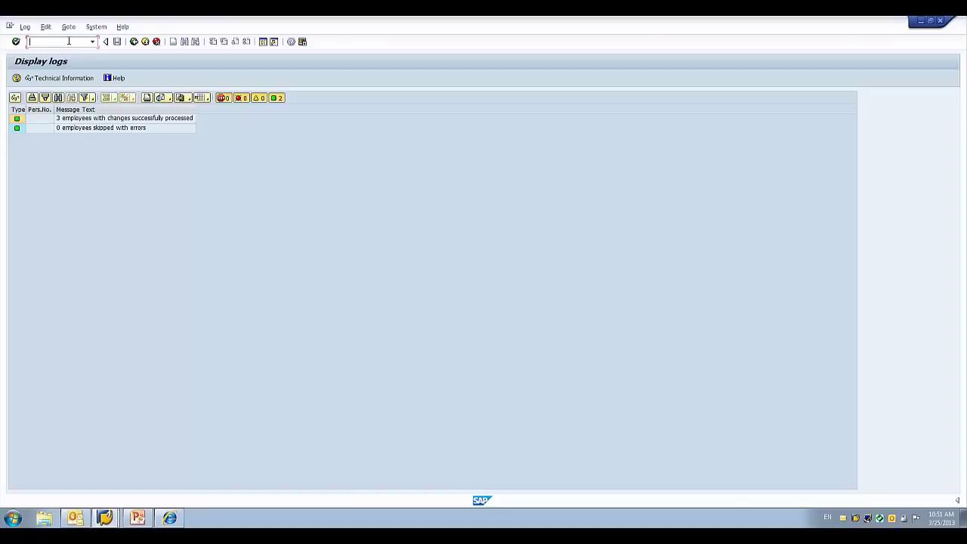
Open Maintain HR Master Data with transaction /npa30.
type("/np")
key("BackSpace")
type("pa30")
key("Return")
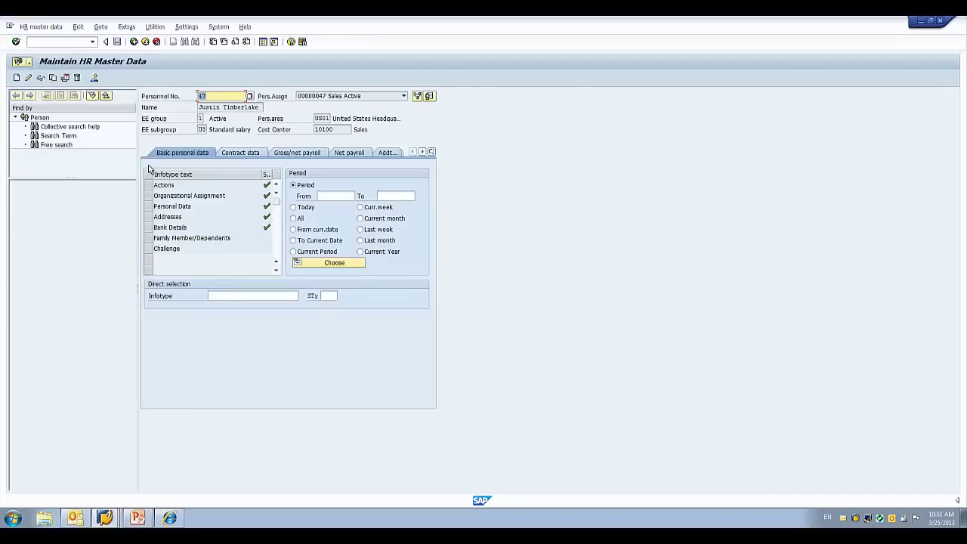
Display infotype 8 Basic Pay: 123,500.00 USD annual salary starting 04/01/2013.
left_click(231, 295)
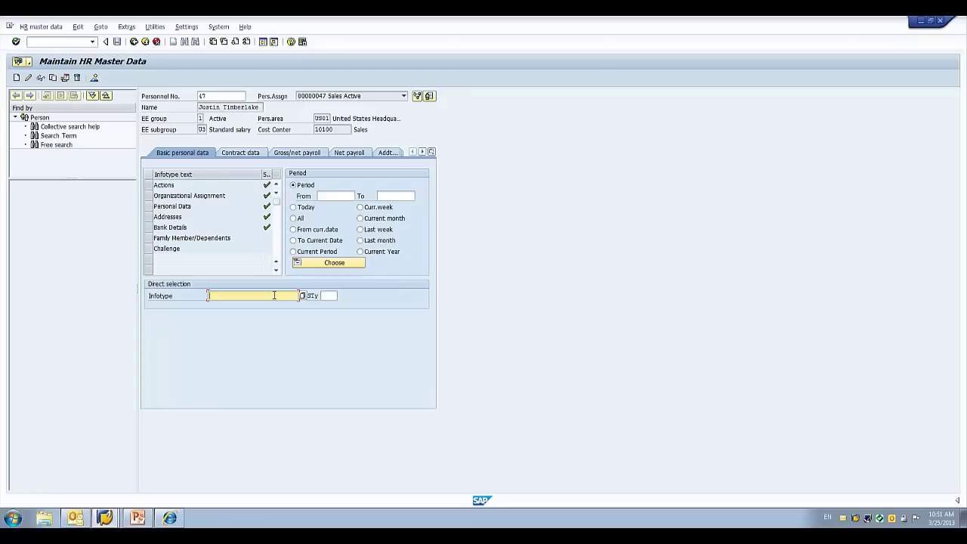
type("8")
key("Return")
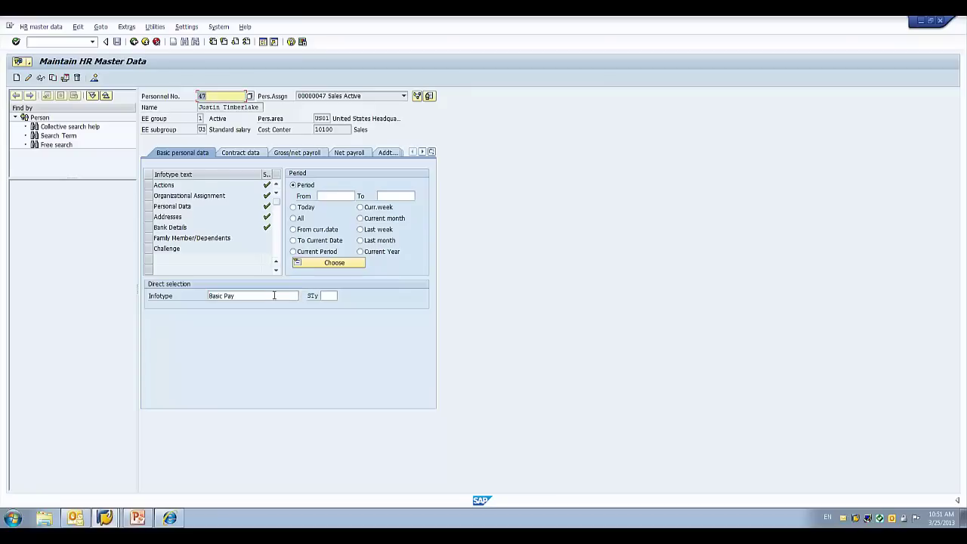
left_click(41, 78)
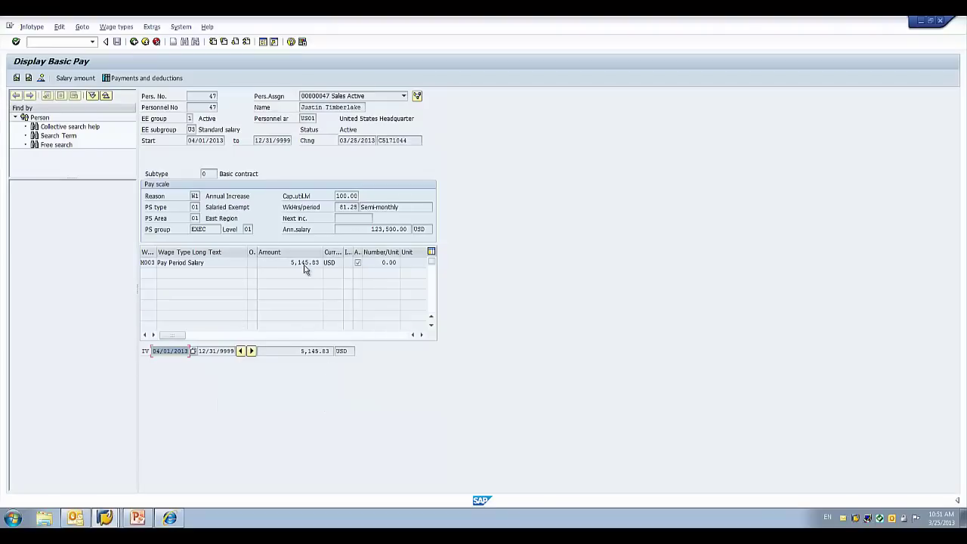
left_click(362, 230)
left_click(193, 141)
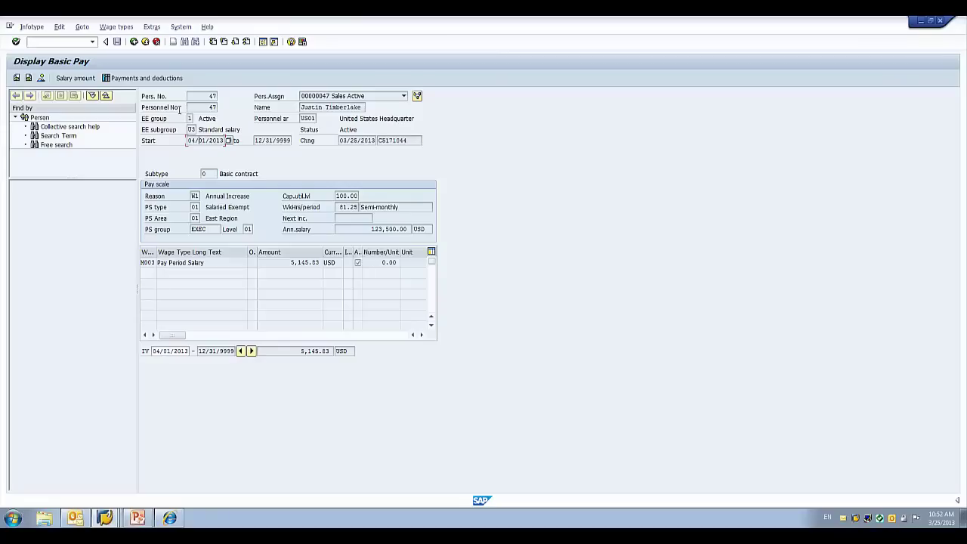
Bring the PowerPoint slides to the front, showing 'Where to find more information?'.
left_click(138, 518)
left_click(137, 520)
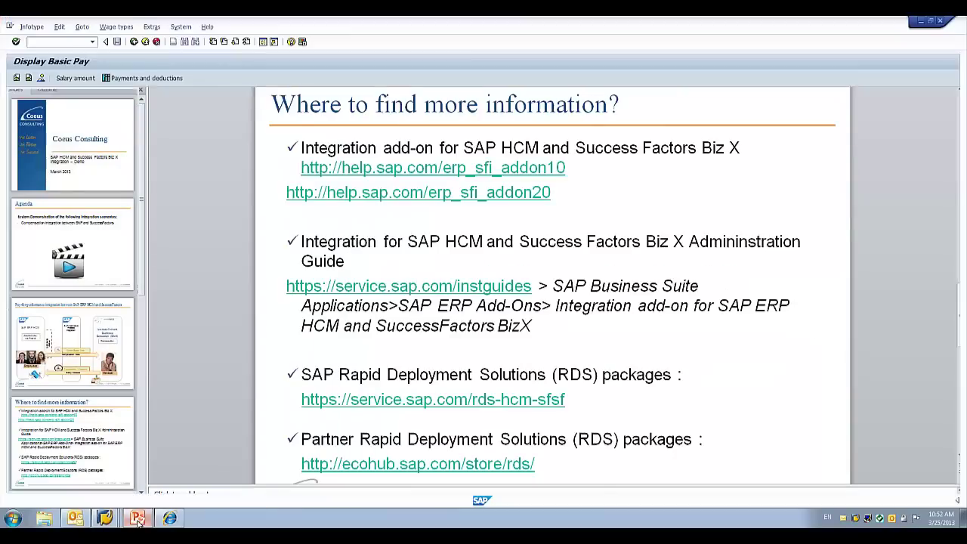
left_click(139, 518)
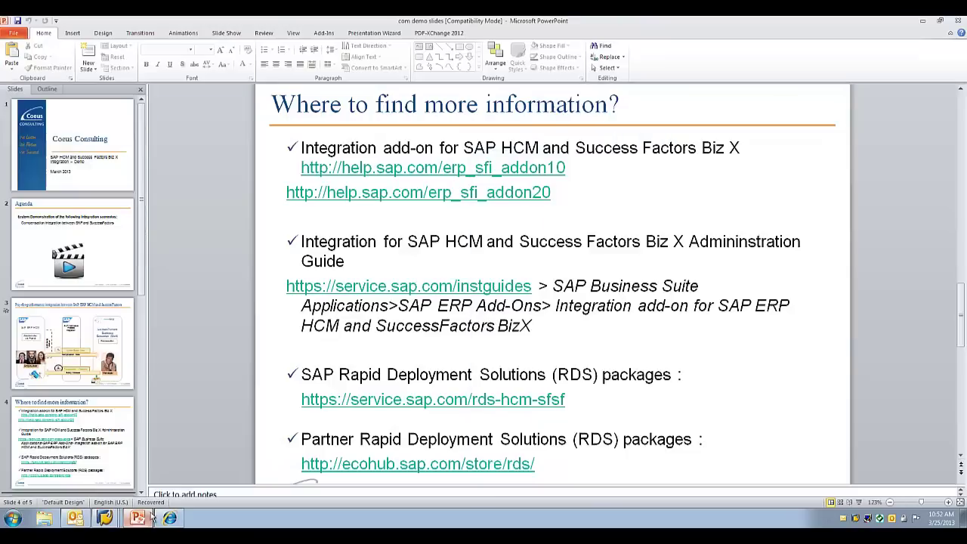